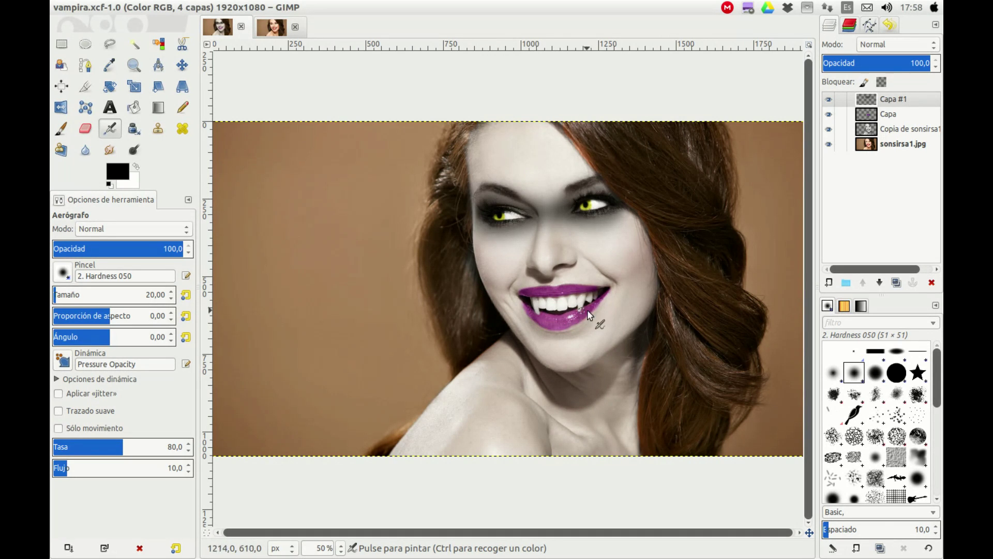
Bring the original chica.jpg photo to the front in place of vampira.xcf
left_click(271, 28)
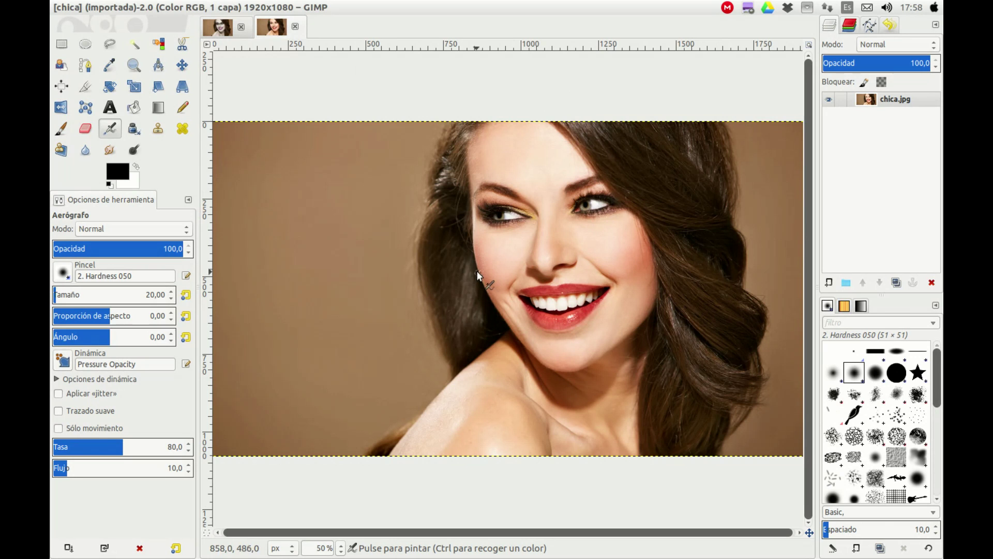
Zoom in on the smiling mouth with the Zoom tool so the teeth fill the canvas
key("z")
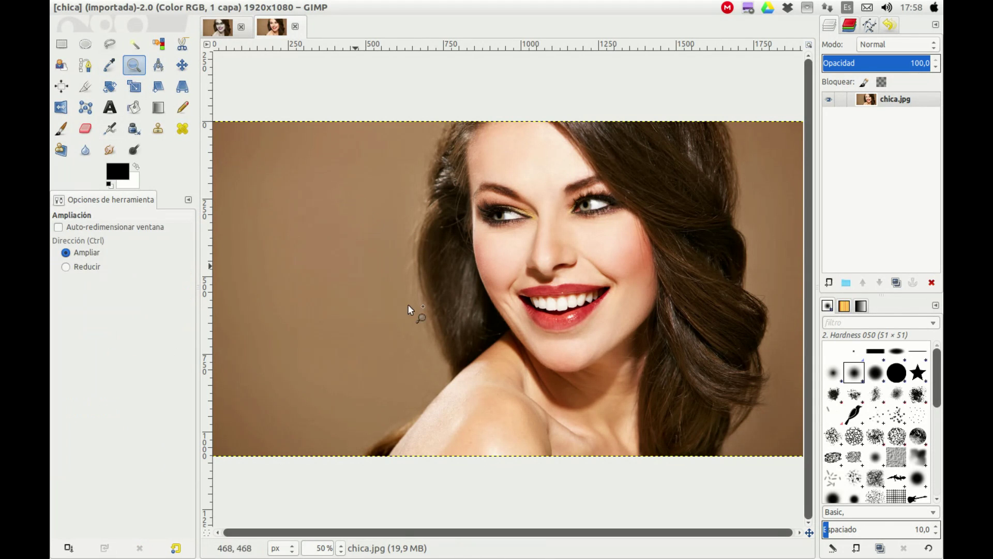
left_click_drag(495, 278, 634, 339)
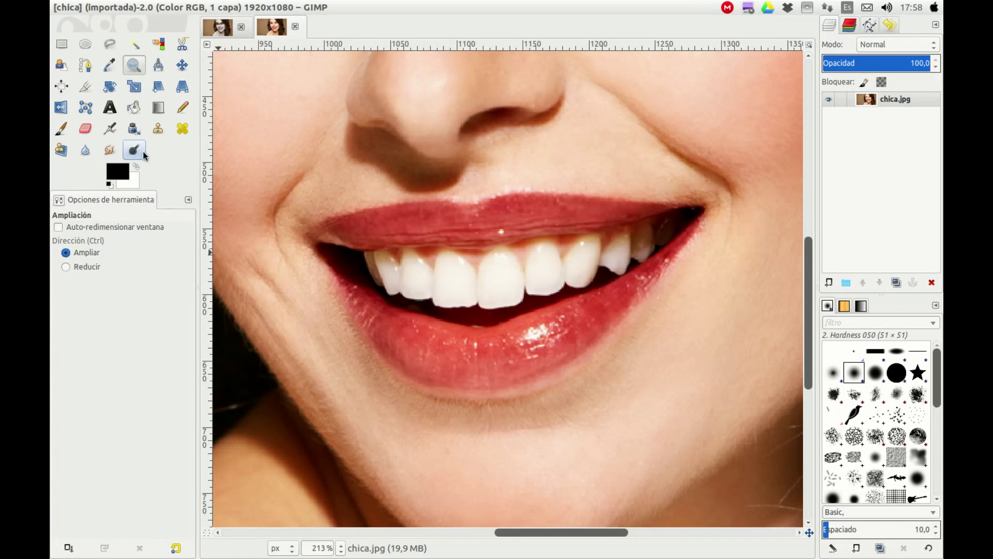
left_click(109, 151)
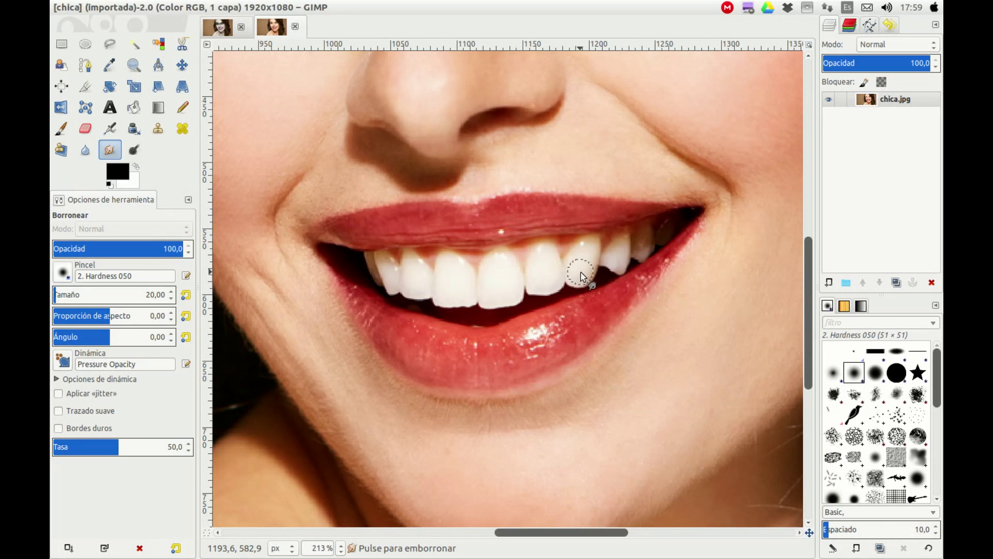
Smudge the upper tooth right of centre downward into a long pointed fang
mouse_move(579, 289)
left_mouse_down()
mouse_move(574, 271)
mouse_move(575, 298)
mouse_move(581, 266)
mouse_move(580, 297)
left_mouse_up()
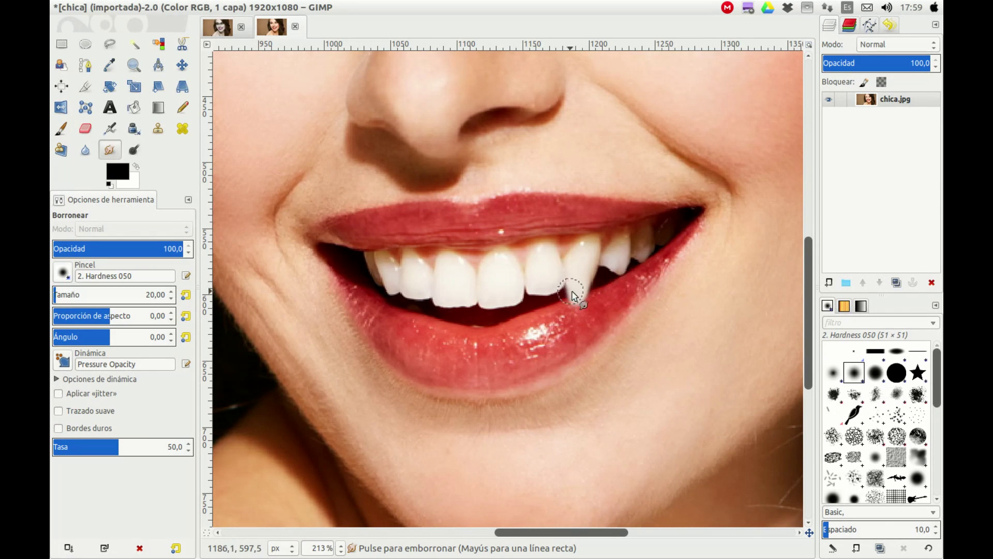
left_click_drag(578, 295, 576, 305)
key("ctrl+z")
left_click_drag(579, 295, 575, 299)
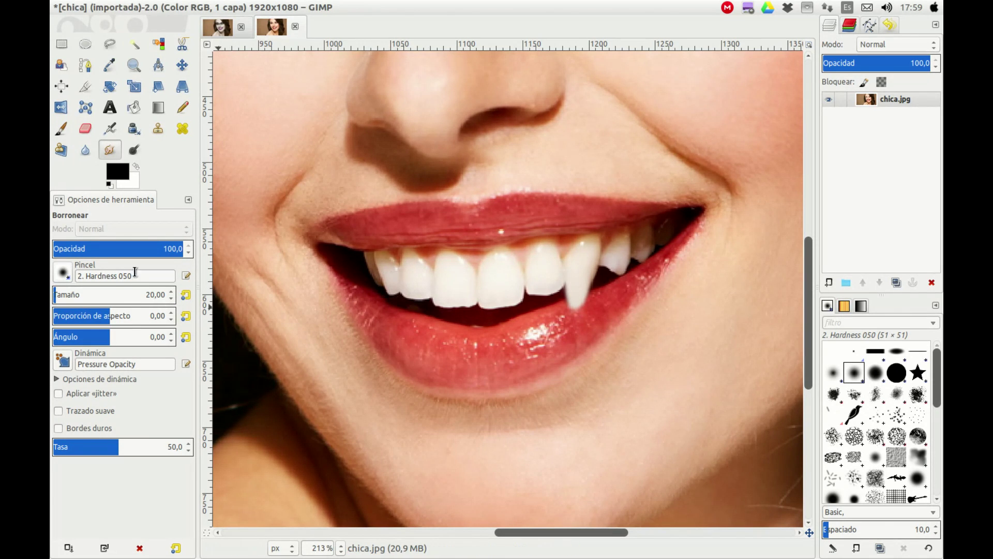
Smudge the left upper canine's lower edge and tip into the lip
left_click(63, 273)
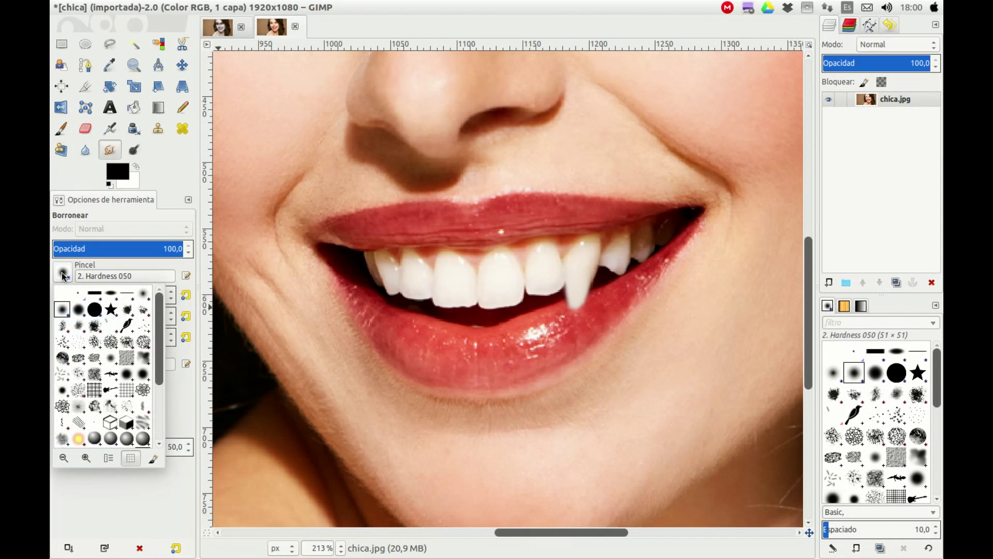
left_click(63, 276)
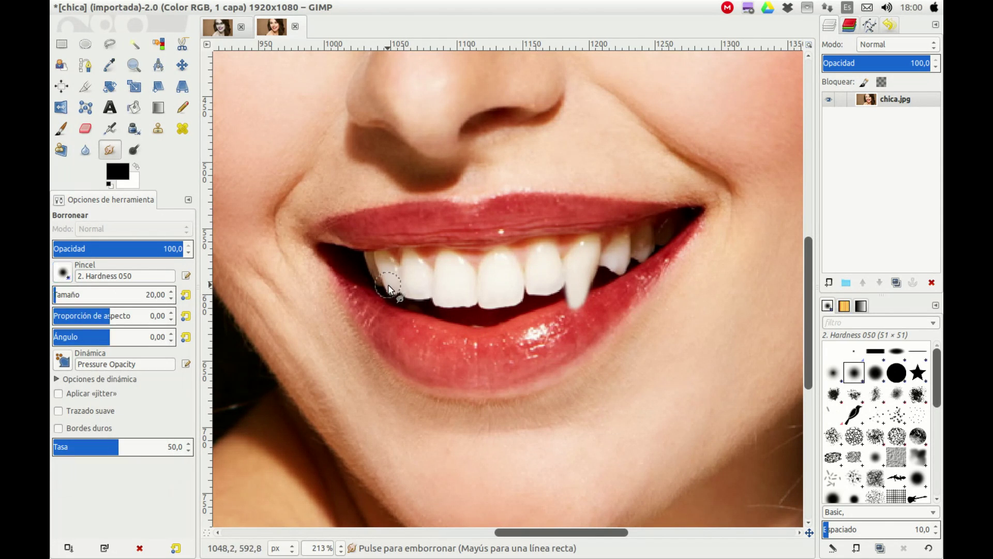
left_click_drag(394, 299, 392, 285)
mouse_move(395, 305)
left_mouse_down()
mouse_move(392, 294)
mouse_move(395, 305)
left_mouse_up()
mouse_move(389, 298)
left_mouse_down()
mouse_move(395, 310)
mouse_move(381, 294)
mouse_move(385, 276)
mouse_move(392, 290)
left_mouse_up()
left_click_drag(386, 299, 391, 296)
Stretch the left canine down into a long matching fang and touch up its tip
mouse_move(384, 292)
left_mouse_down()
mouse_move(394, 277)
mouse_move(386, 279)
mouse_move(399, 284)
mouse_move(397, 307)
mouse_move(388, 288)
left_mouse_up()
left_click_drag(396, 312, 391, 300)
mouse_move(392, 311)
left_mouse_down()
mouse_move(390, 283)
mouse_move(388, 299)
left_mouse_up()
left_click_drag(388, 299, 396, 318)
left_click_drag(389, 275, 390, 282)
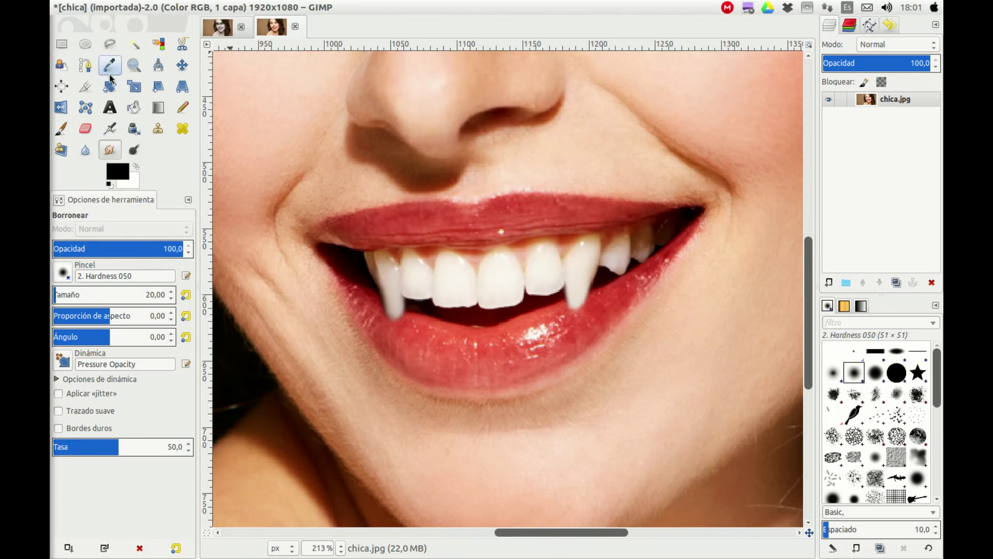
Zoom in on the teeth, zoom out to the whole image, then show vampira.xcf
left_click(134, 65)
left_click(491, 281)
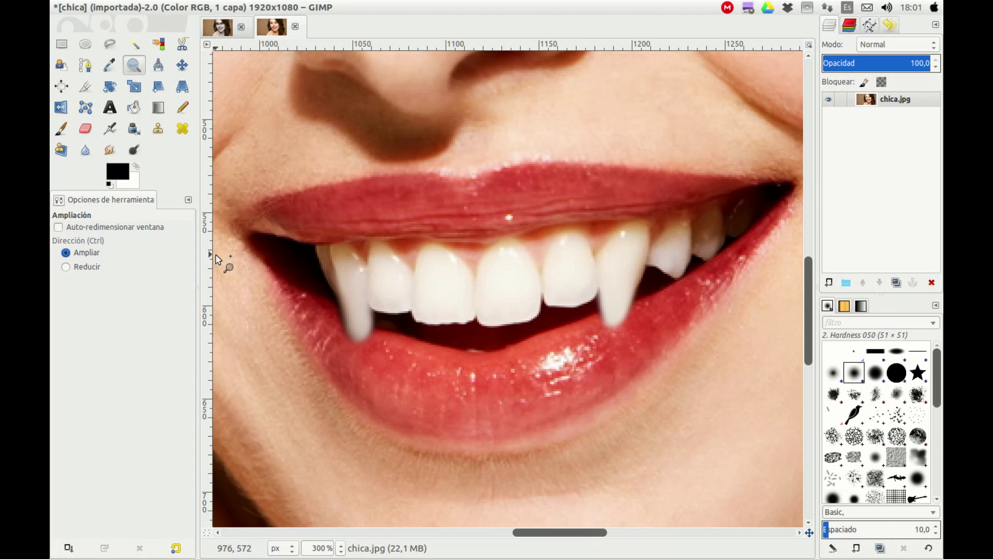
left_click(79, 264)
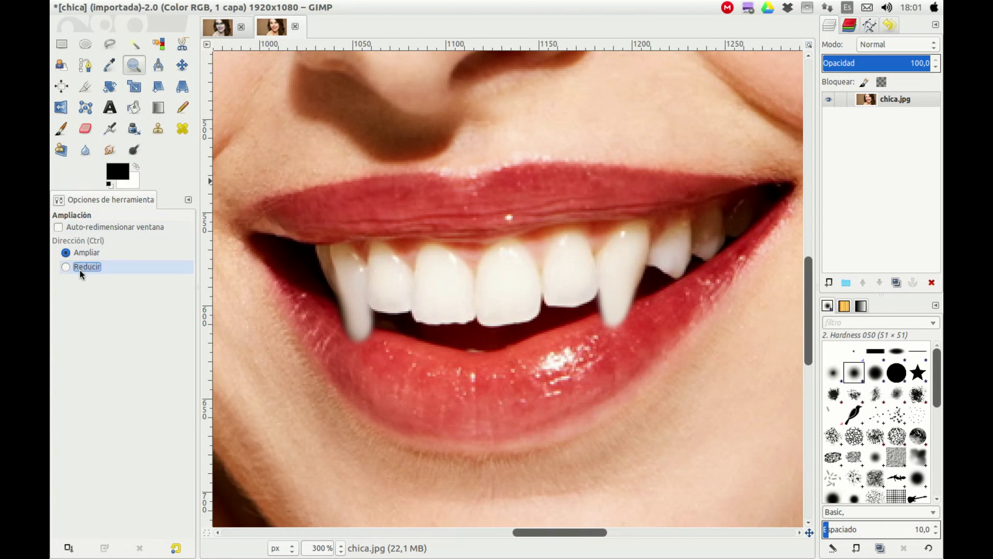
left_click(463, 346)
left_click(460, 344)
left_click(460, 344)
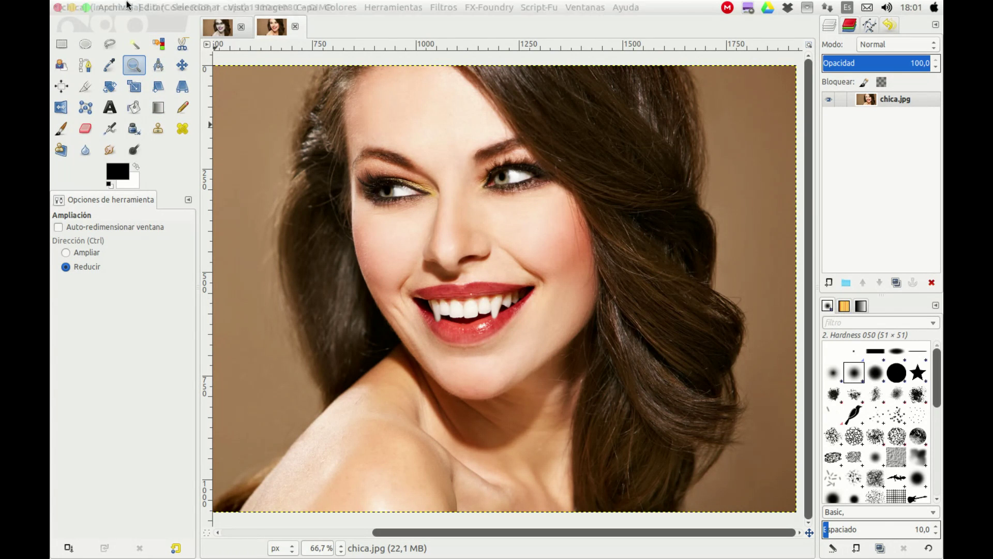
left_click(220, 30)
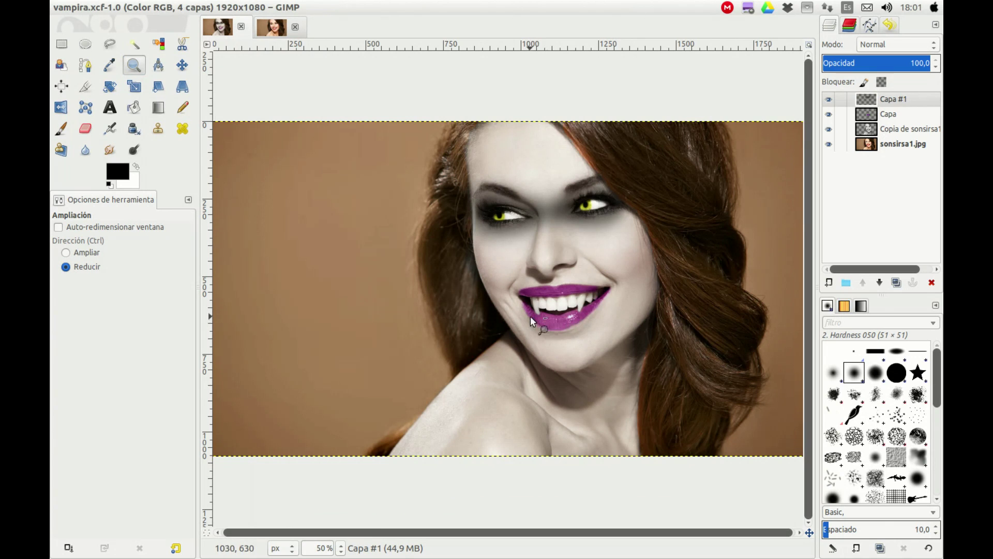
Return to the fanged chica.jpg photo, viewed as a whole image
left_click(281, 28)
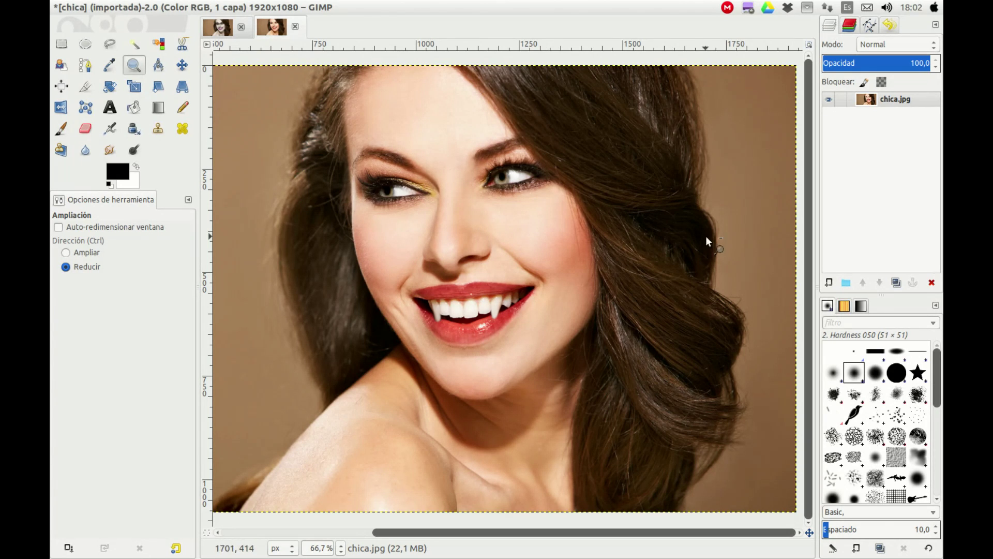
Duplicate the portrait layer and desaturate the copy using Luminosidad
left_click(897, 283)
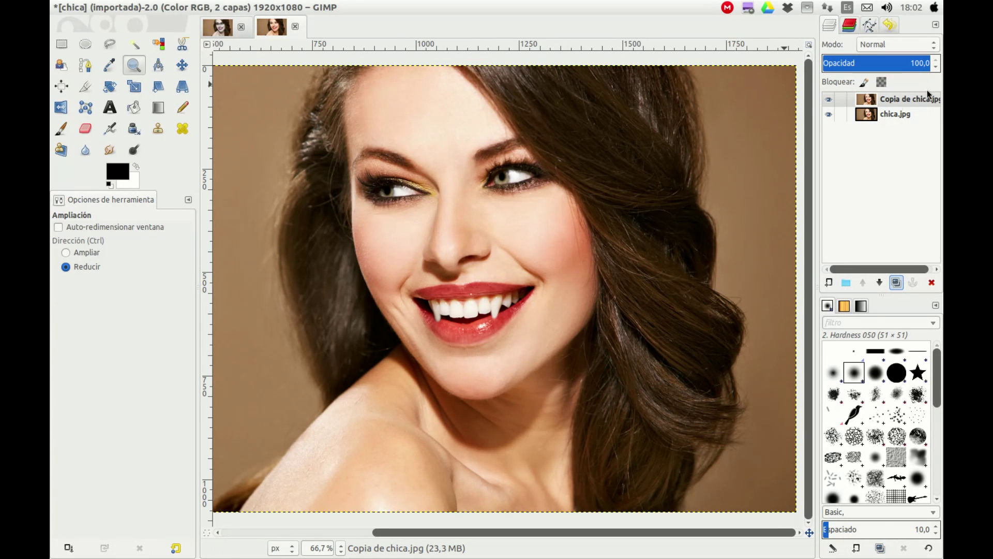
left_click(901, 101)
mouse_move(317, 8)
left_click(340, 9)
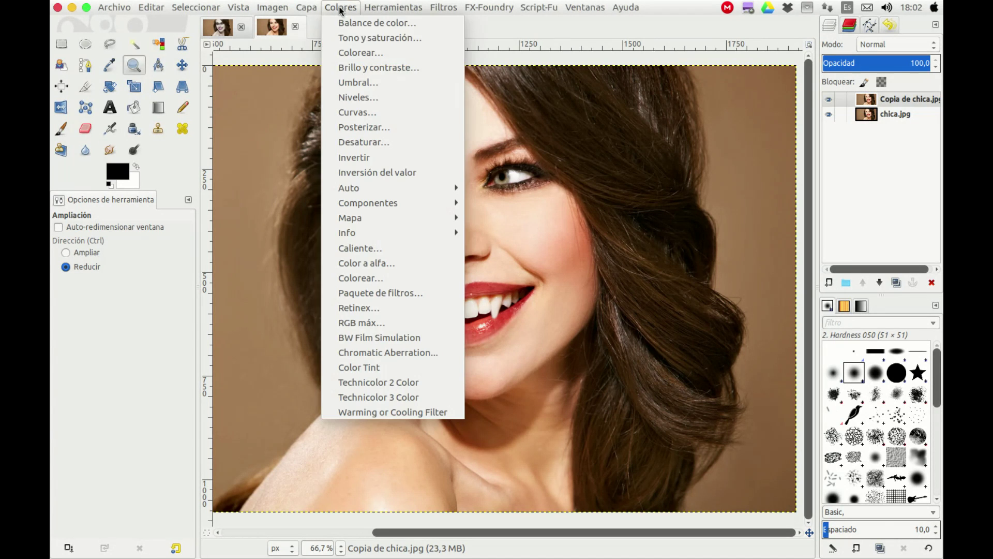
left_click(371, 142)
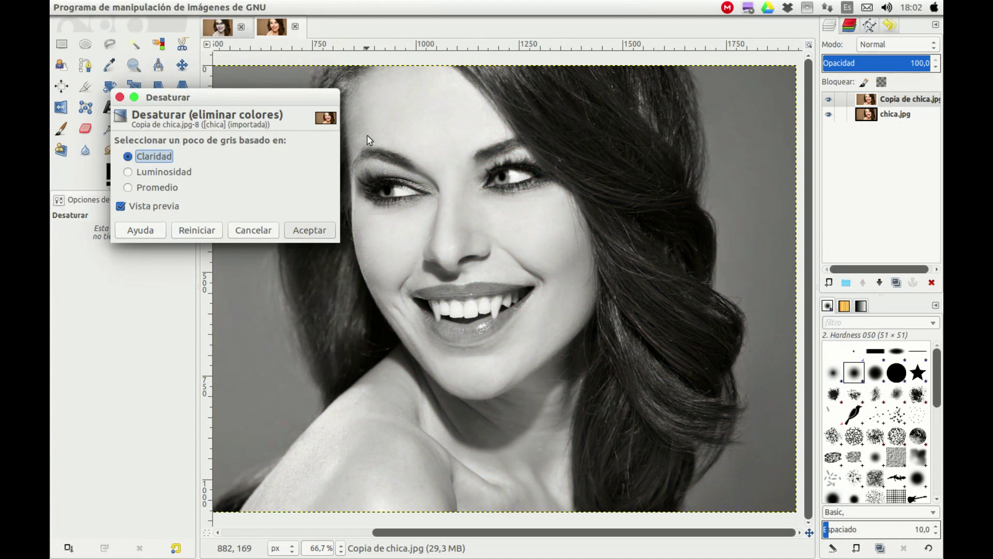
left_click(179, 171)
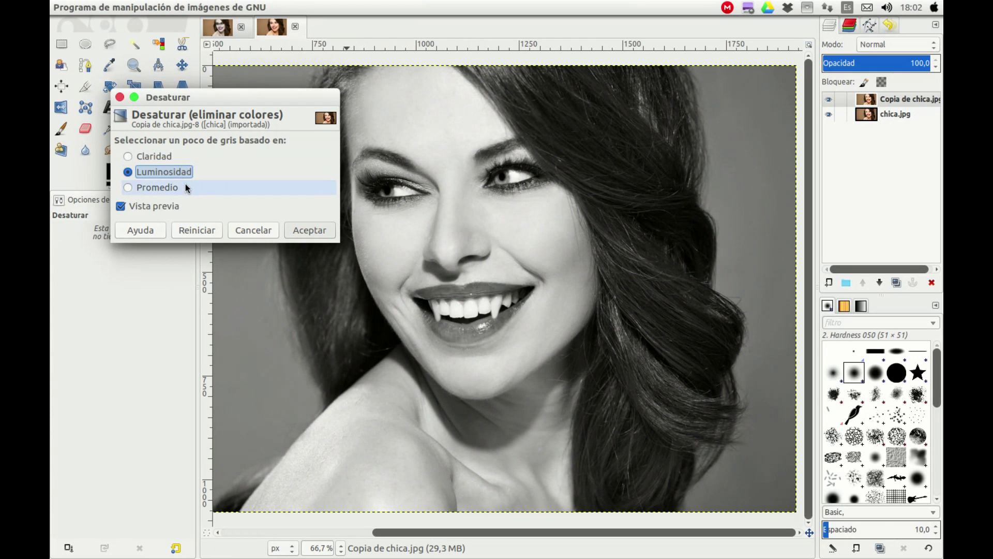
left_click(310, 230)
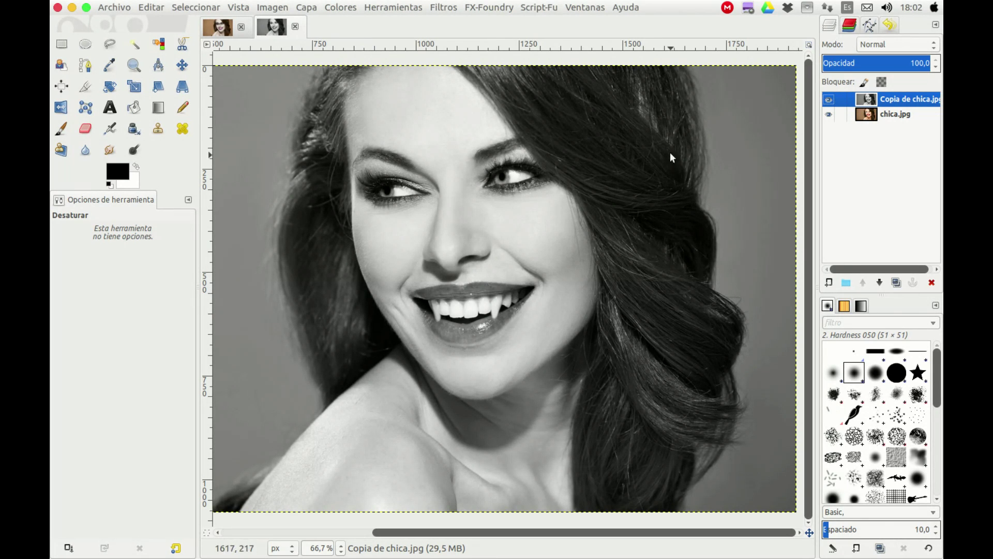
Add an alpha channel (Añadir canal alfa) to the greyscale copy layer
right_click(902, 103)
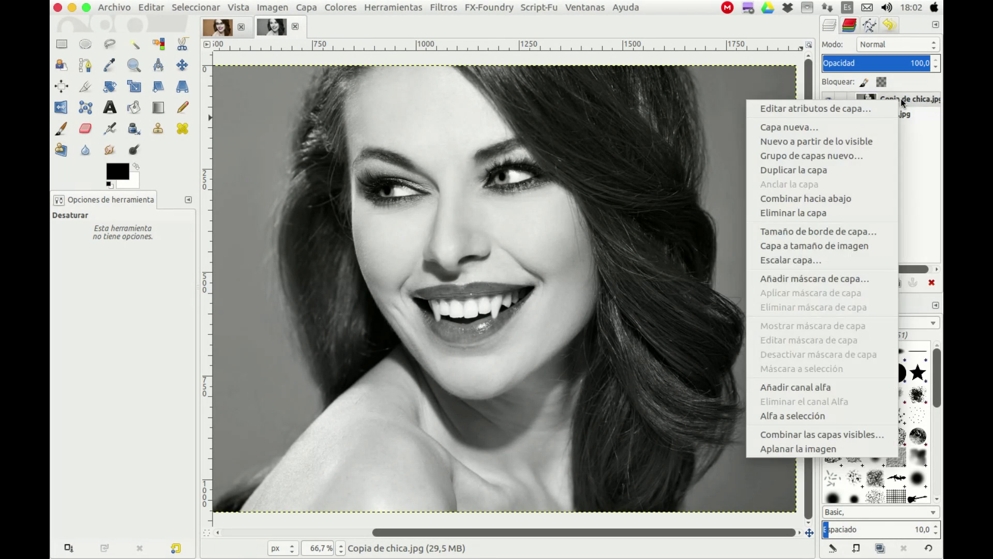
left_click(834, 390)
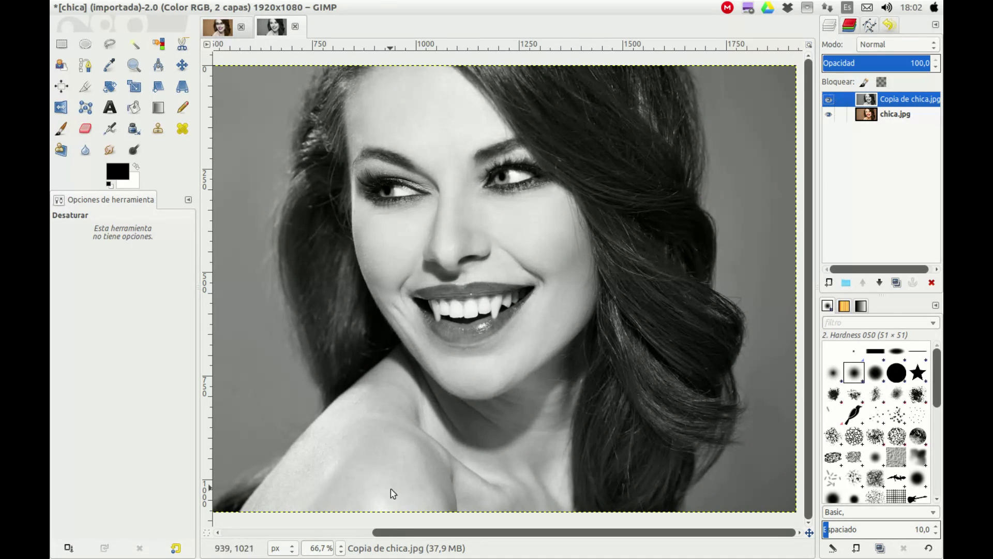
Scroll to the left edge and erase a test loop in the upper-left background
left_click_drag(403, 537, 252, 533)
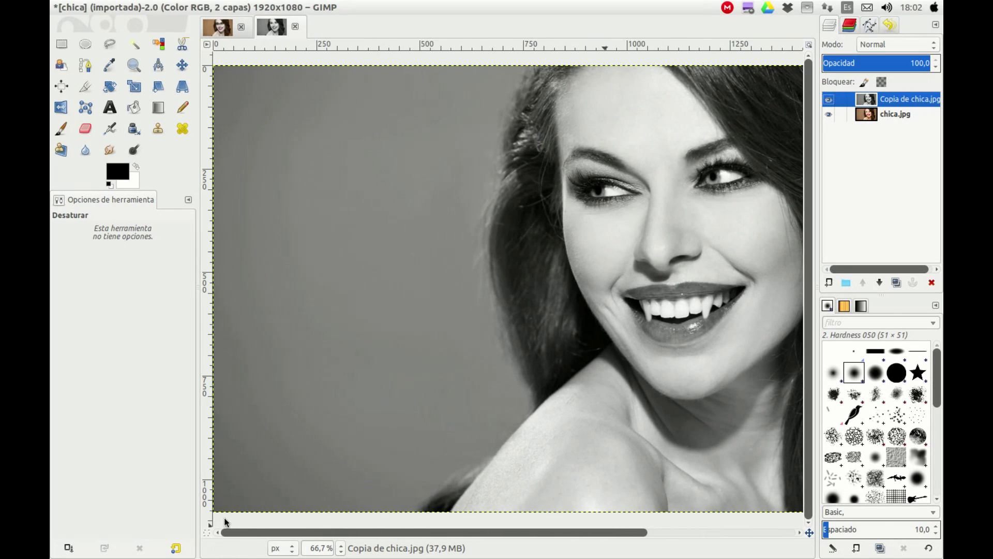
left_click(85, 128)
mouse_move(284, 156)
left_mouse_down()
mouse_move(288, 168)
mouse_move(317, 132)
left_mouse_up()
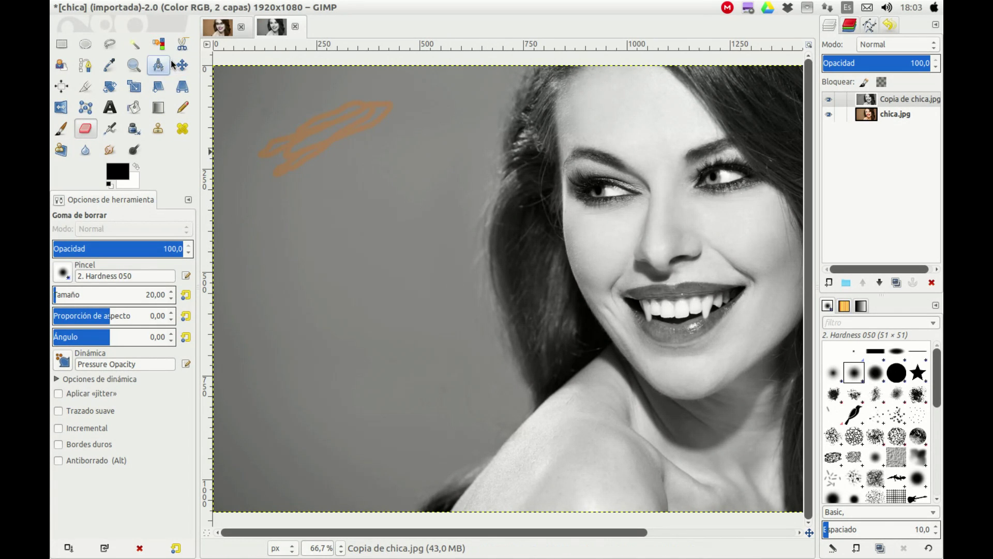
Trace Free Select points from the bottom edge up the shoulder, neck and face side to the hairline
left_click(106, 46)
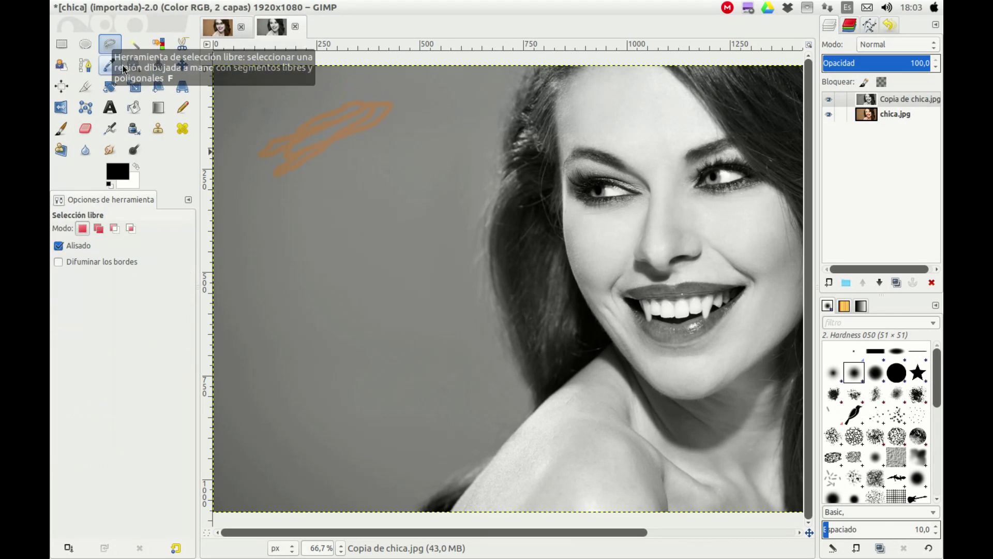
left_click(450, 510)
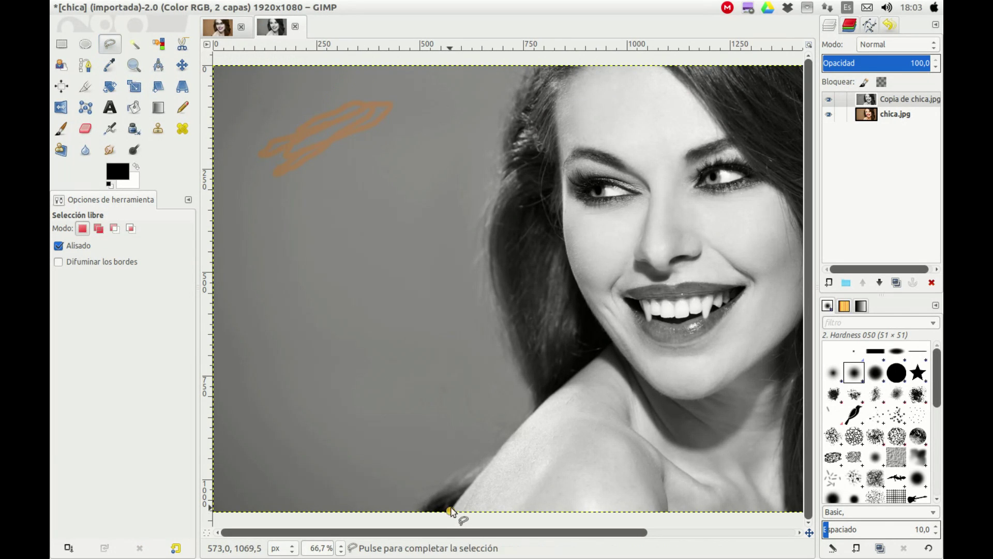
left_click(472, 479)
left_click_drag(525, 432, 560, 389)
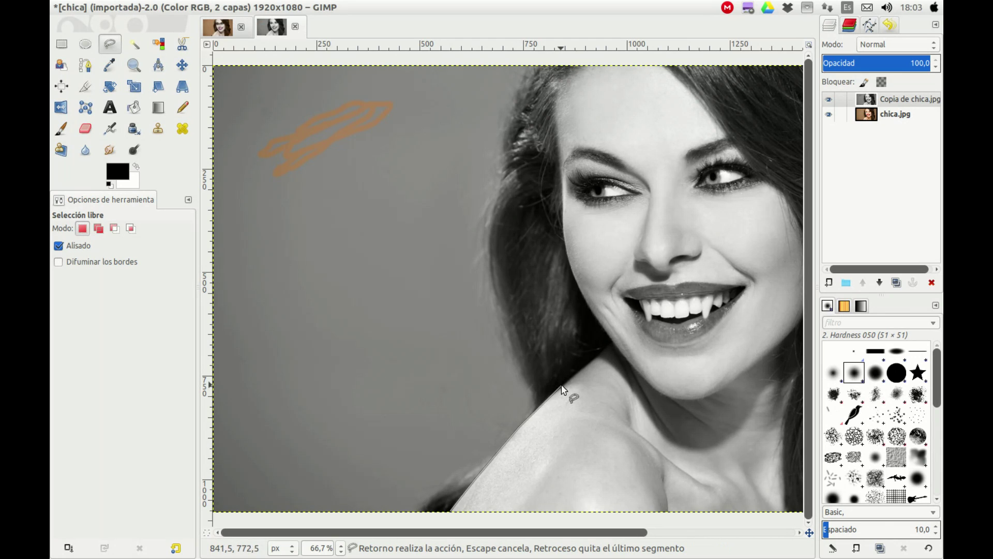
left_click(562, 387)
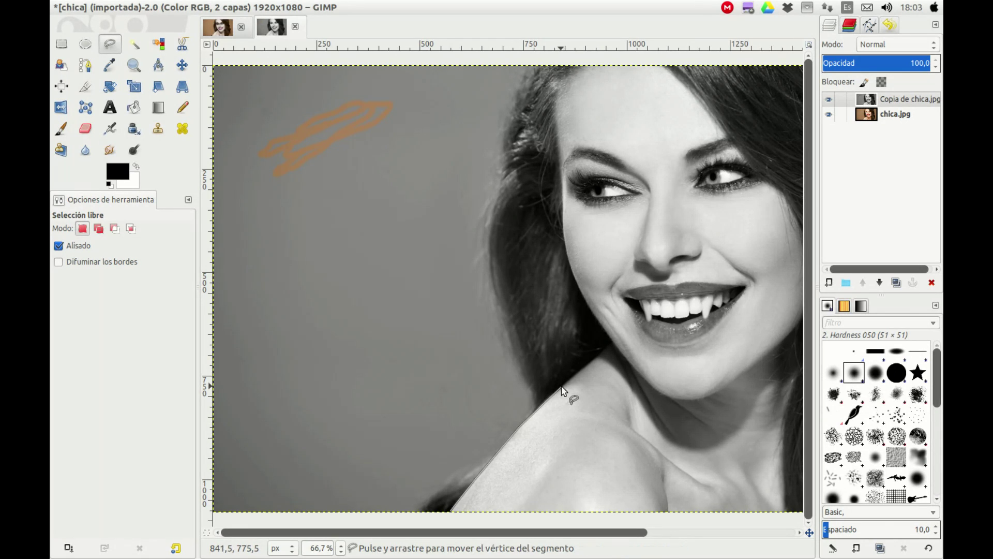
left_click(610, 342)
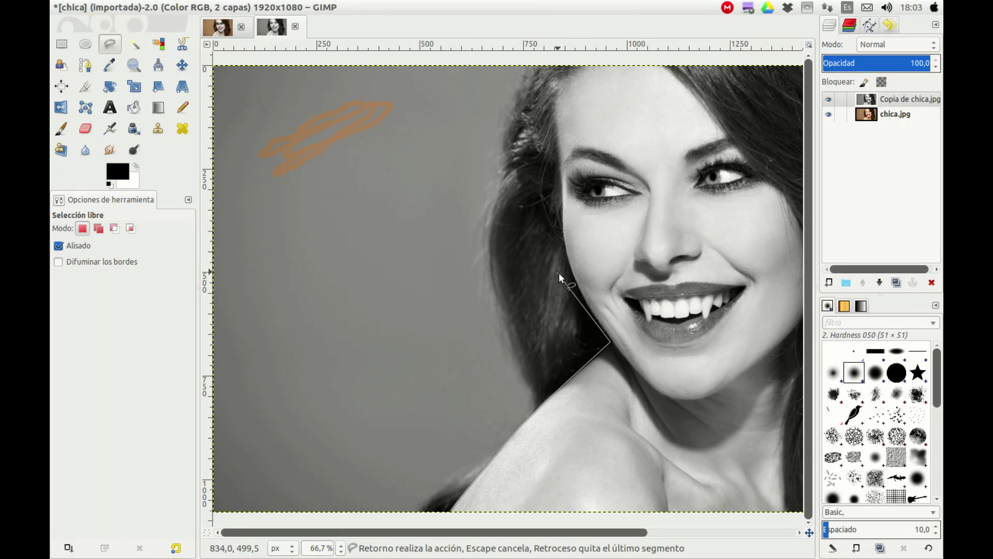
left_click(584, 294)
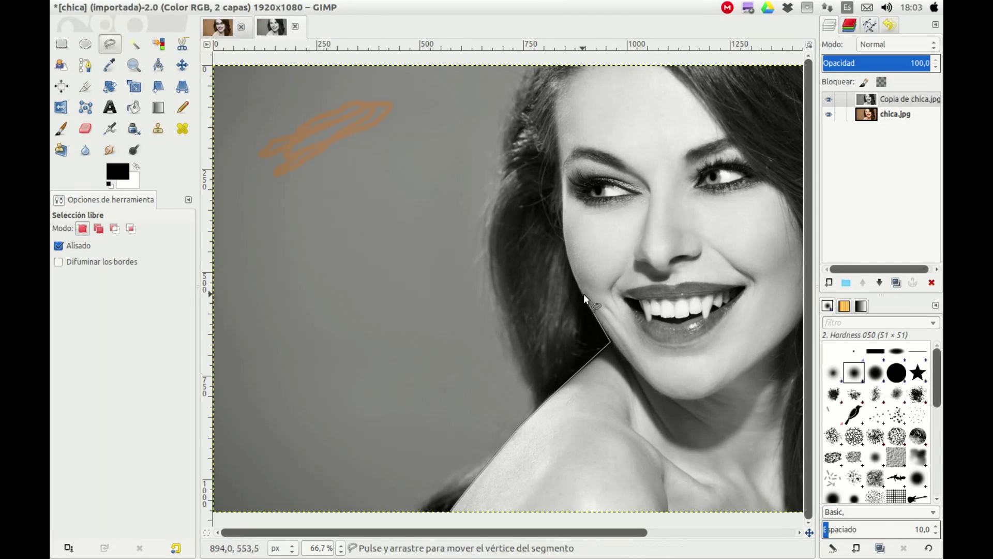
left_click(568, 269)
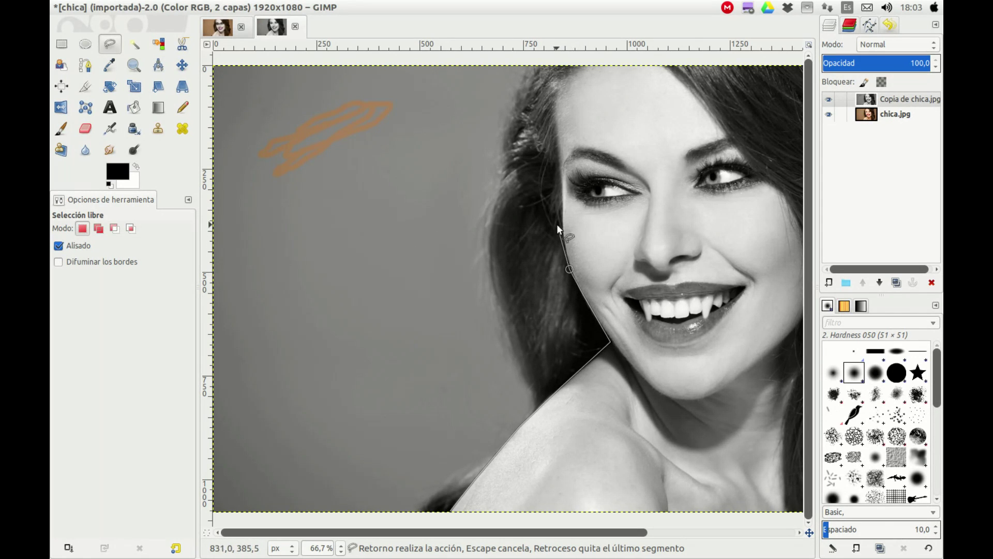
left_click(561, 229)
left_click(560, 180)
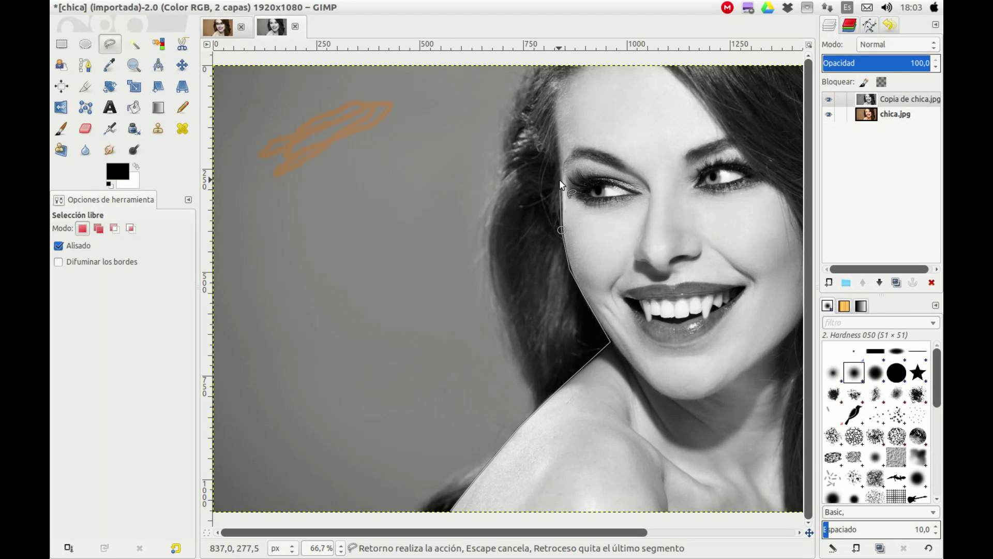
left_click(554, 113)
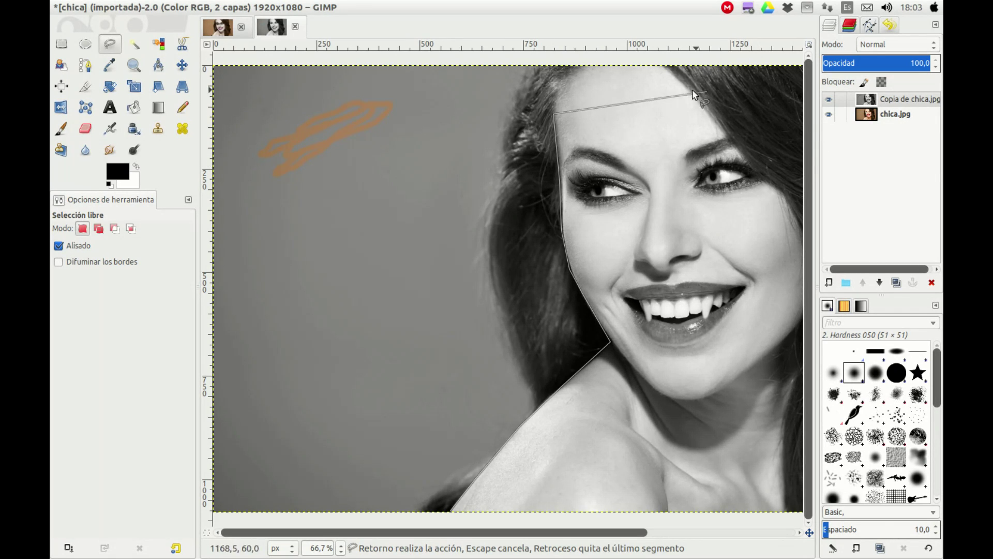
left_click(559, 82)
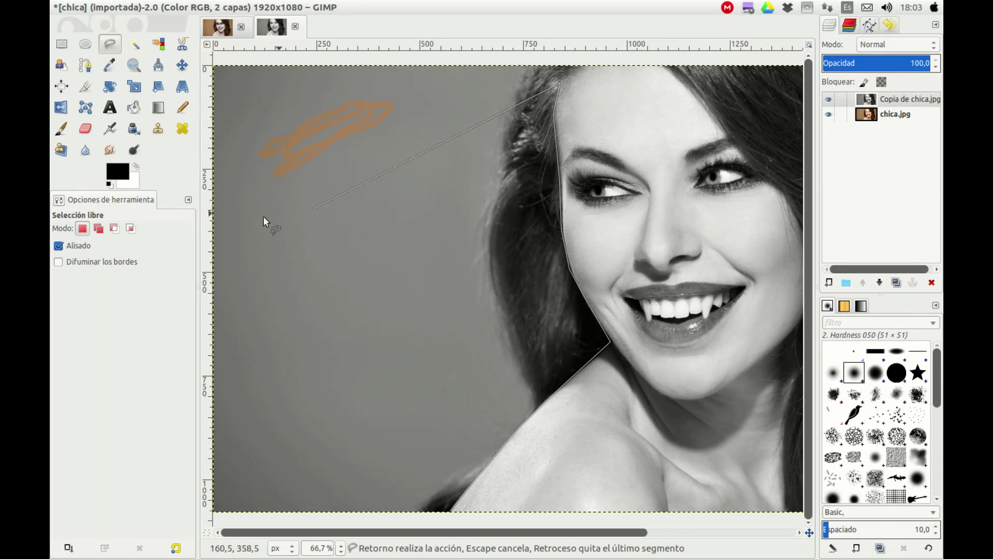
Turn on feathered edges (radius 10) and carry the outline over the head and down the right hairline
left_click(72, 262)
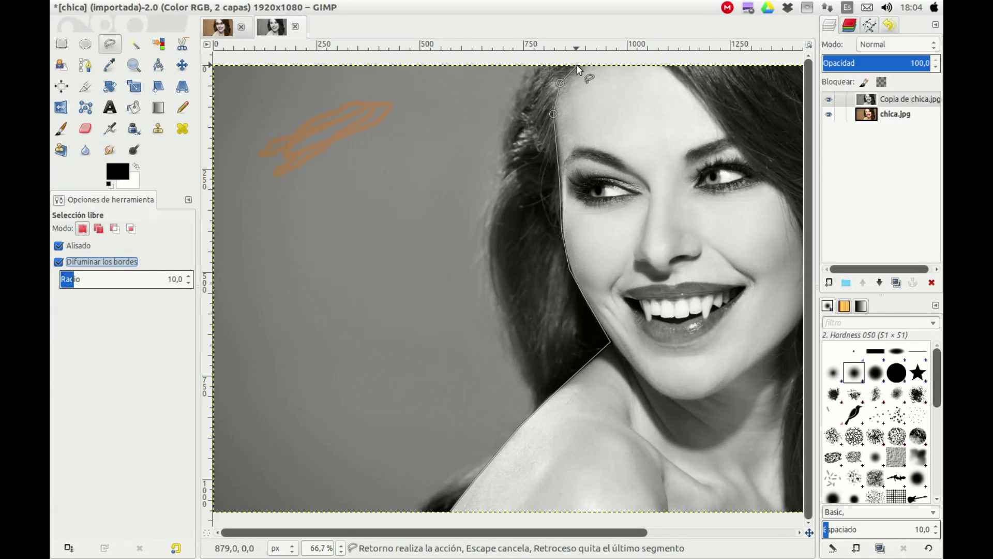
left_click(577, 65)
left_click(678, 65)
left_click(721, 115)
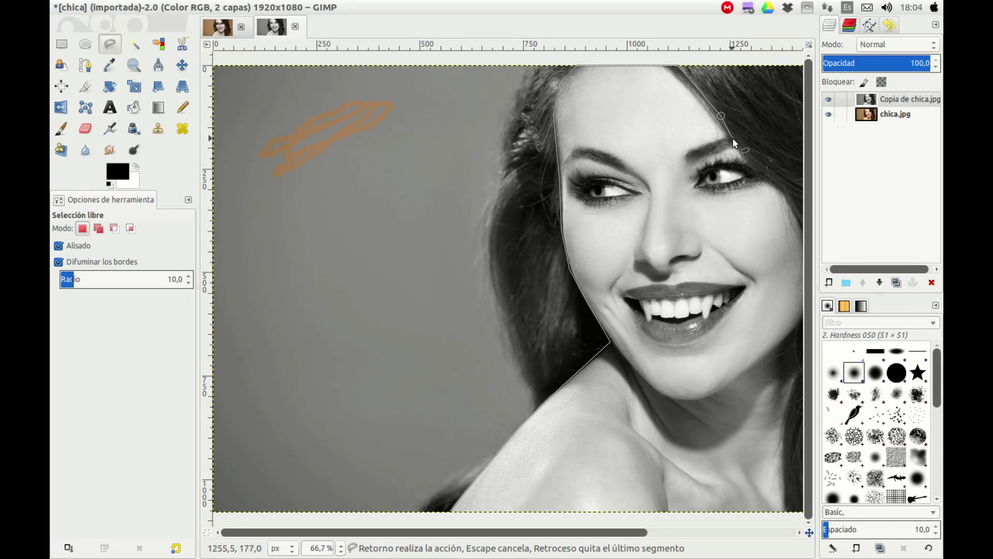
left_click(756, 165)
left_click(783, 190)
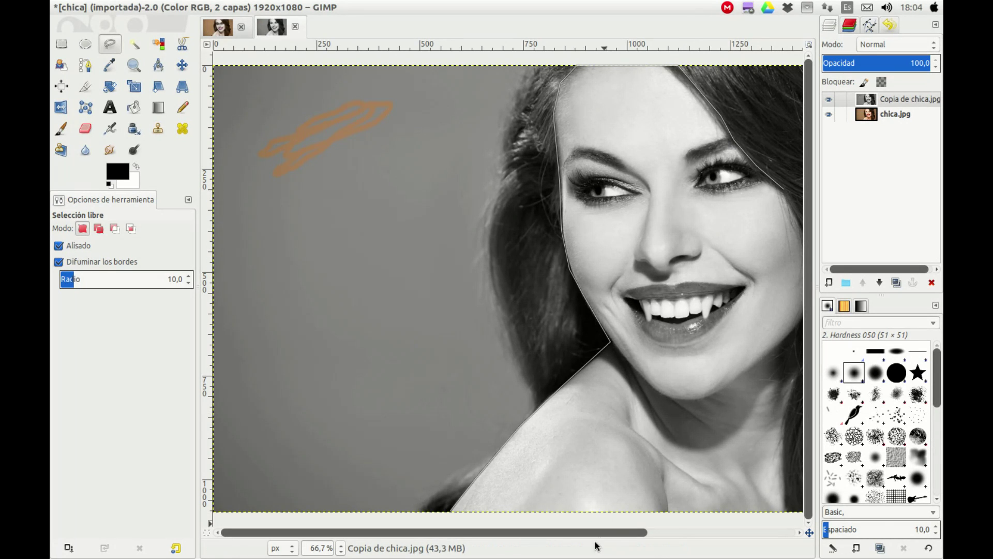
left_click_drag(606, 535, 760, 547)
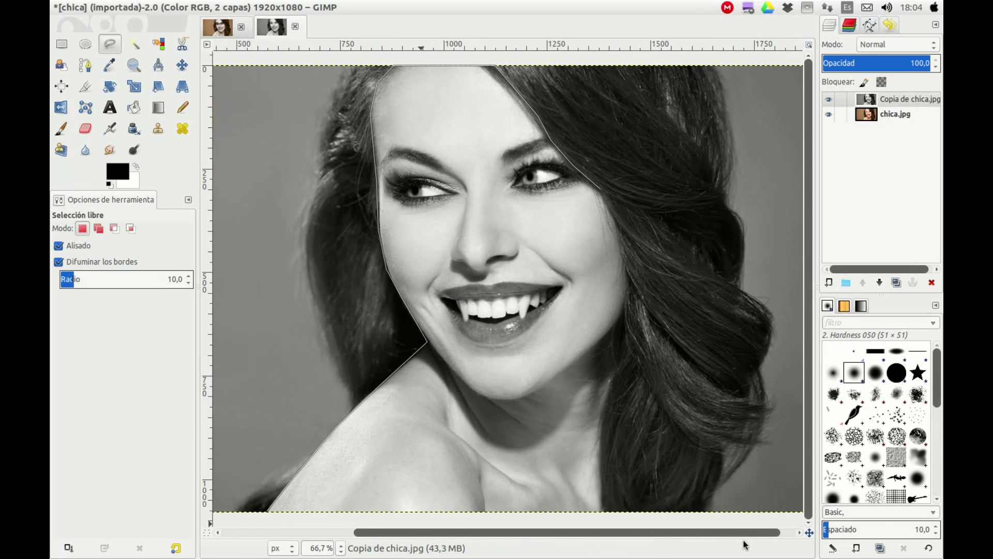
Continue the outline down the right cheek, jaw and neck, then close it into a selection
left_click(594, 223)
left_click(607, 277)
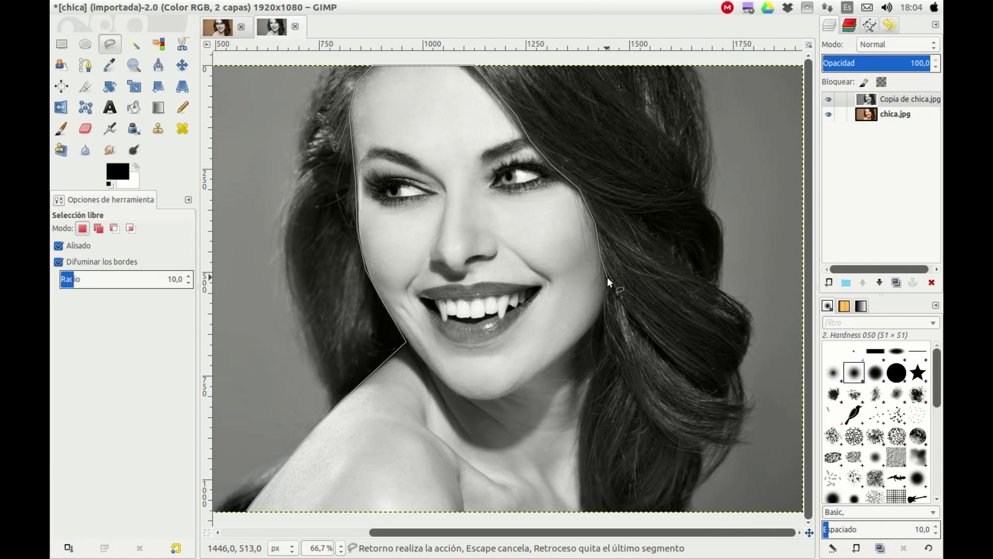
left_click(602, 309)
left_click(600, 354)
left_click(587, 389)
left_click(577, 417)
left_click(578, 465)
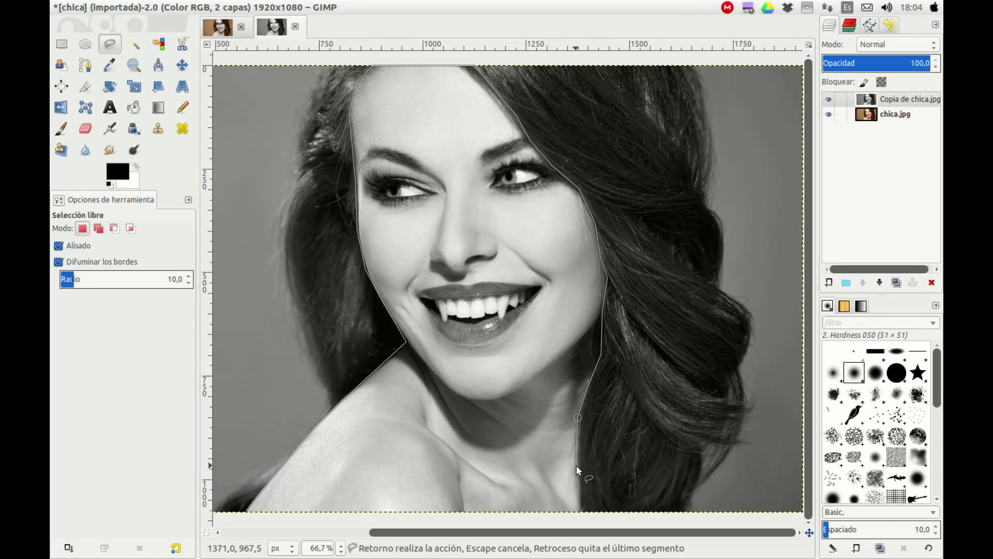
left_click(583, 514)
left_click(247, 513)
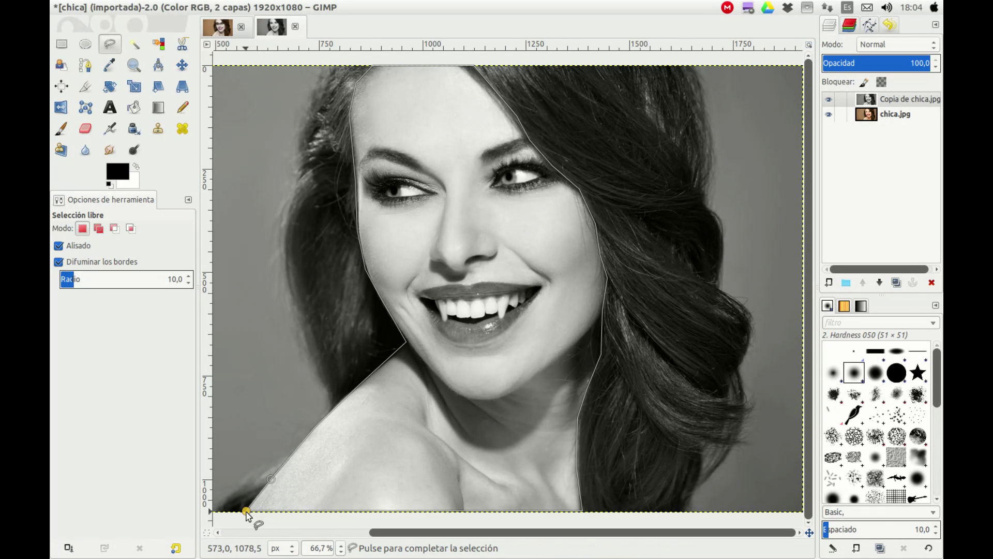
left_click(246, 512)
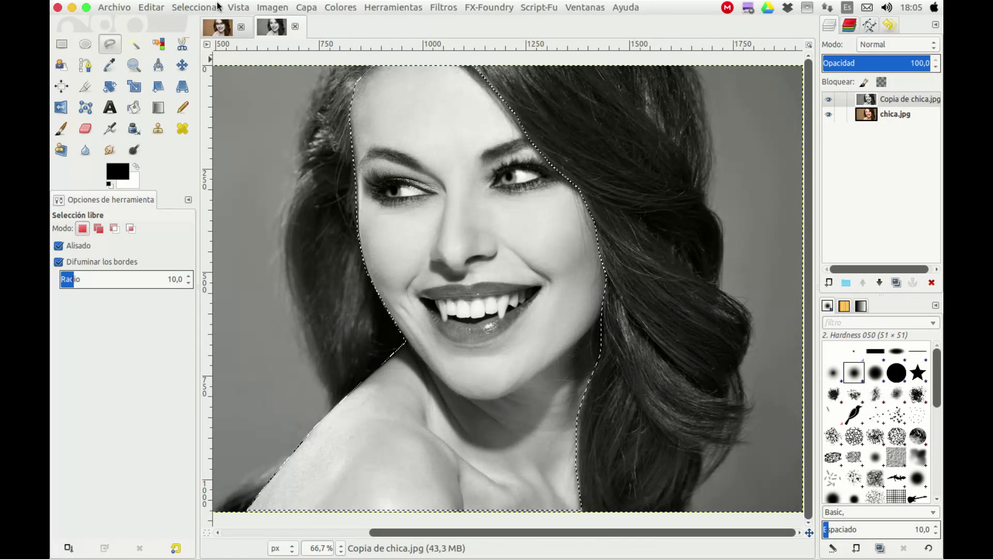
Invert the face selection, delete the grey copy outside it, then select none
left_click(196, 7)
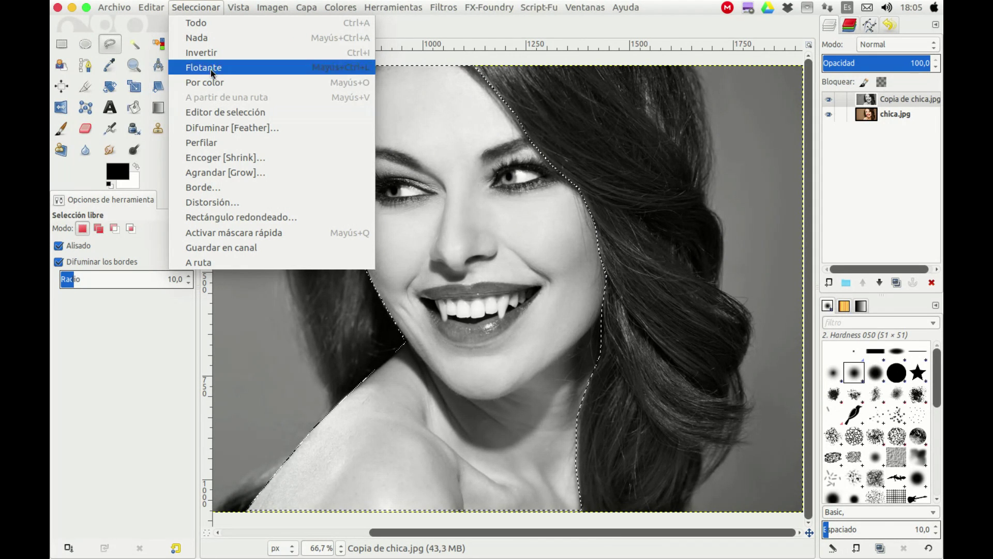
left_click(206, 52)
key("Delete")
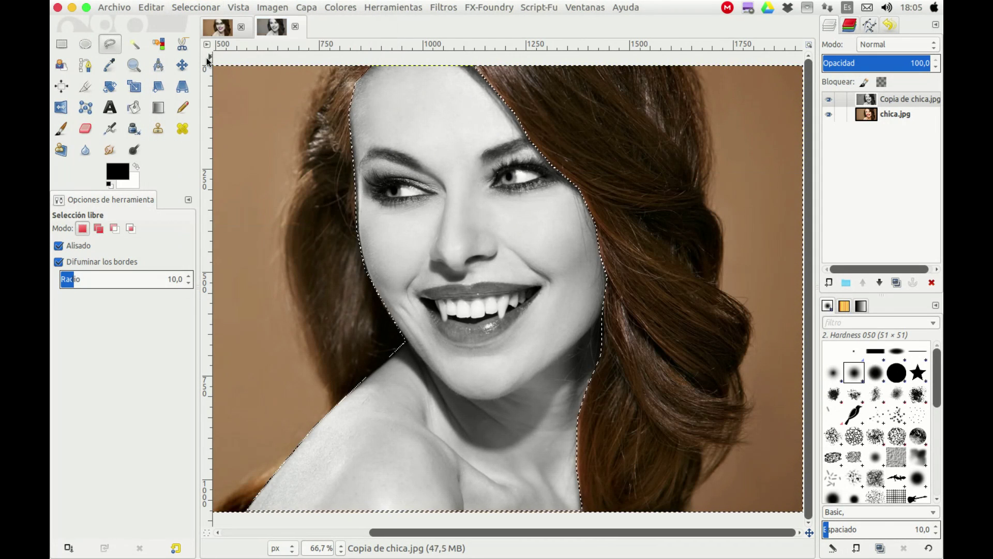
left_click(199, 7)
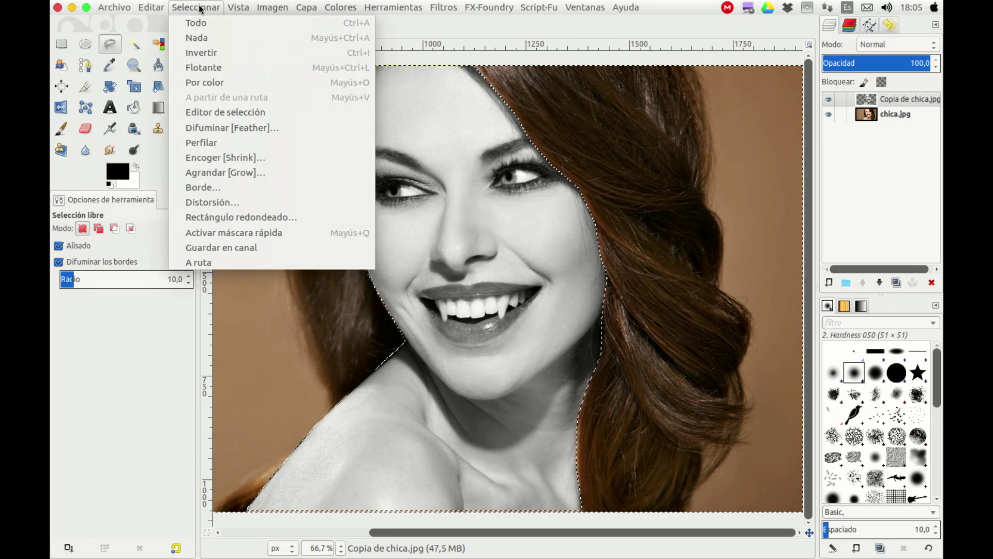
left_click(207, 37)
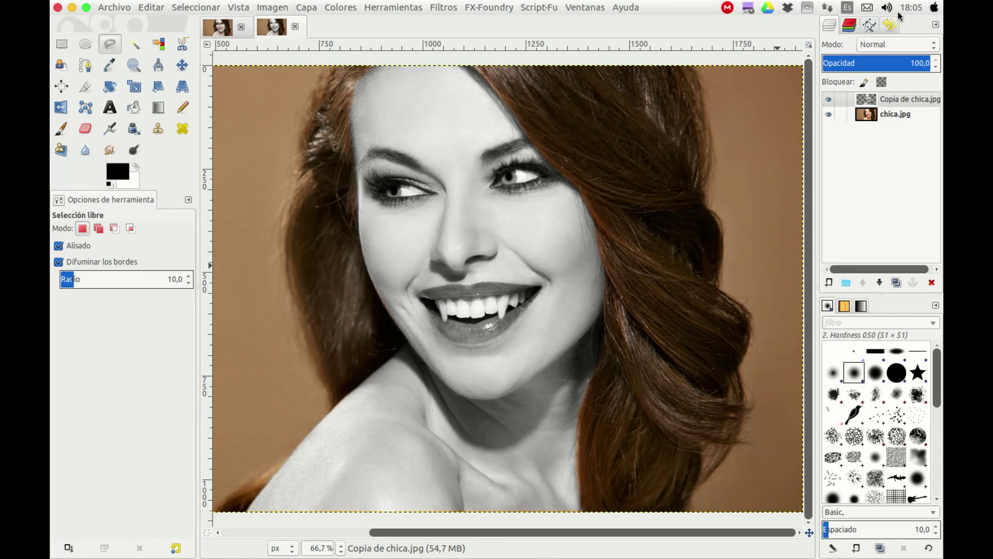
Adjust the grey face layer's opacity to 76 with the spin buttons
left_click(935, 68)
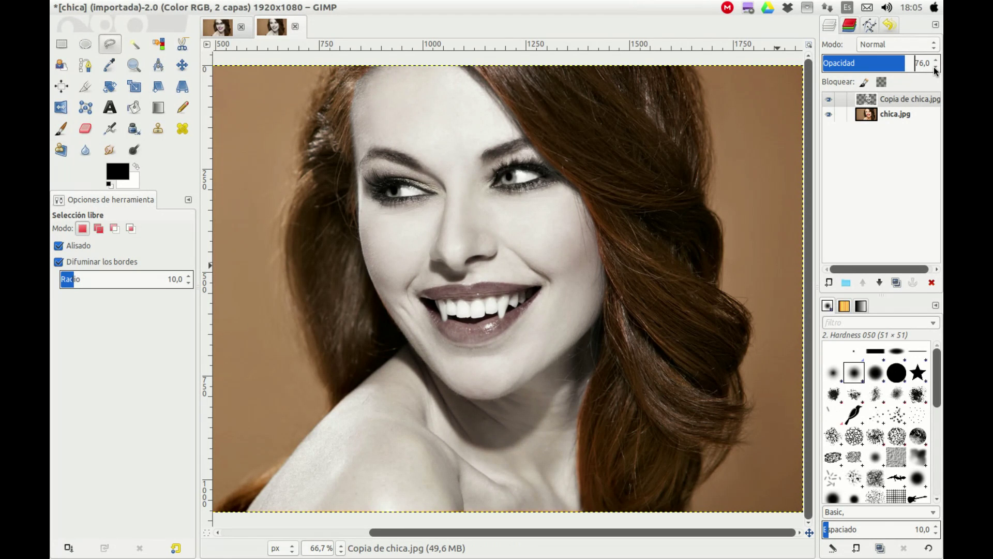
left_click(937, 61)
left_click(936, 61)
left_click(937, 67)
left_click(936, 60)
left_click(936, 61)
left_click(936, 60)
Add a new transparent layer, set the foreground to purple, and choose the Paintbrush
left_click(829, 282)
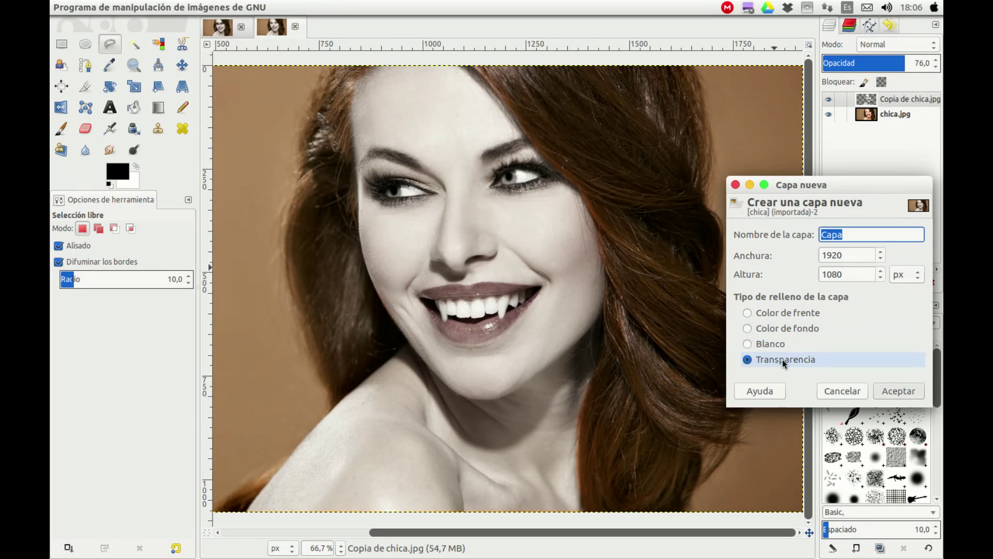
left_click(900, 391)
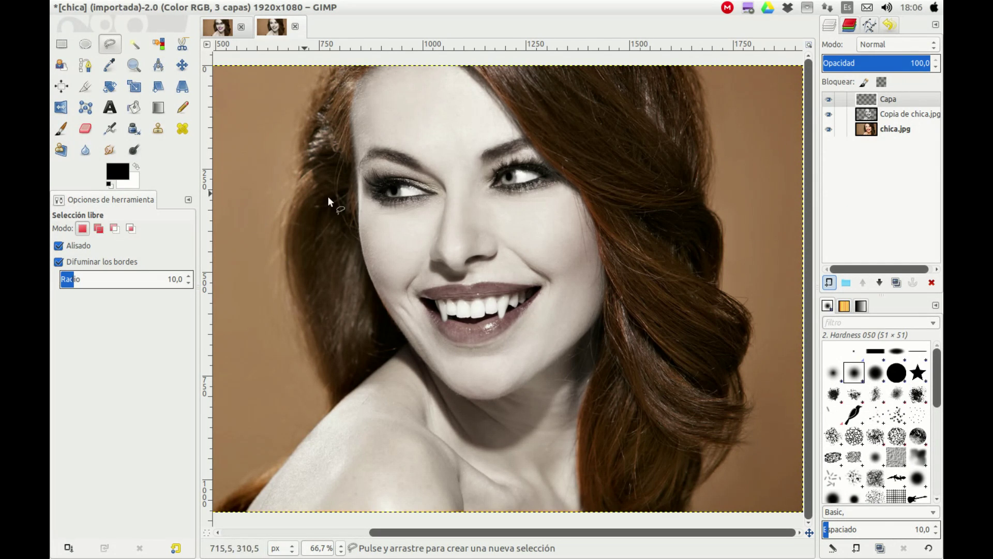
left_click(117, 176)
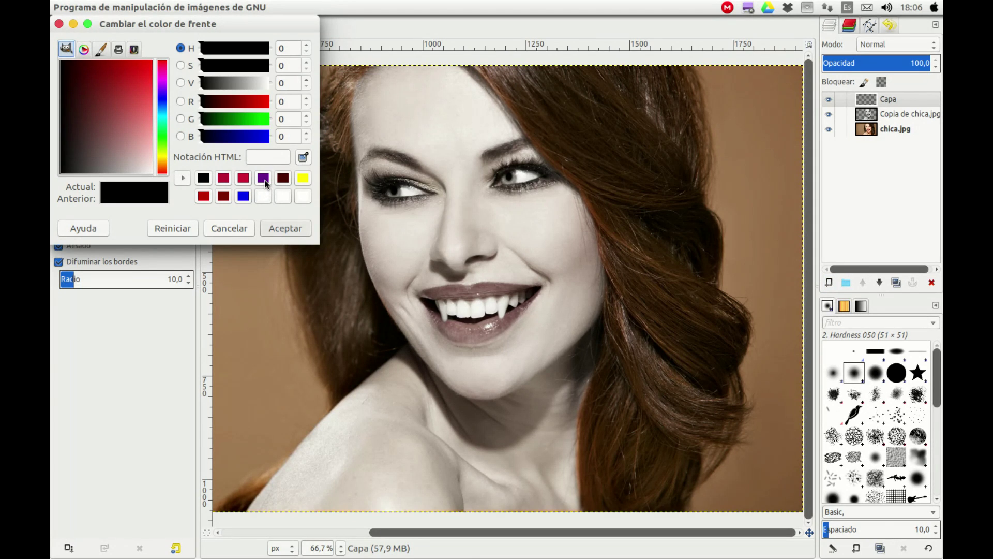
left_click(264, 180)
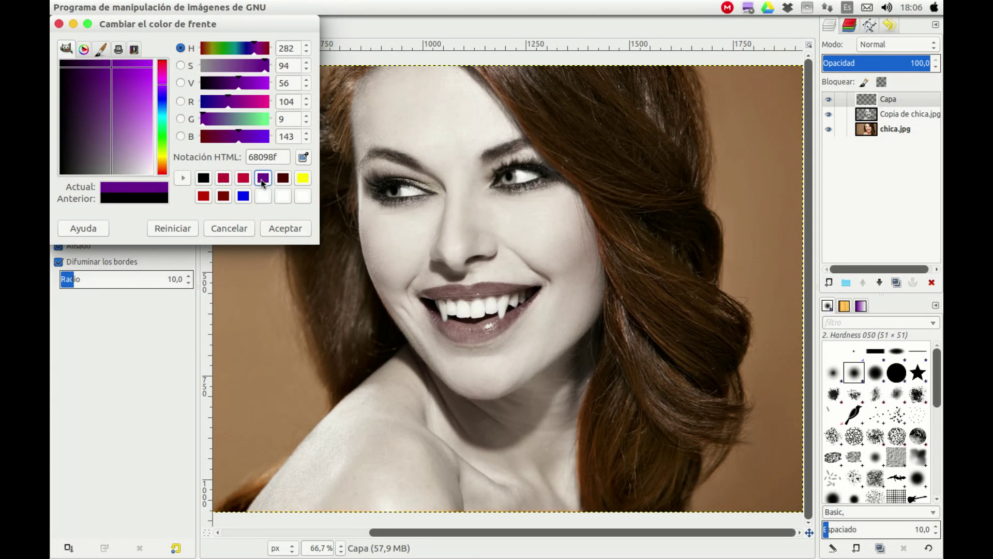
left_click(285, 228)
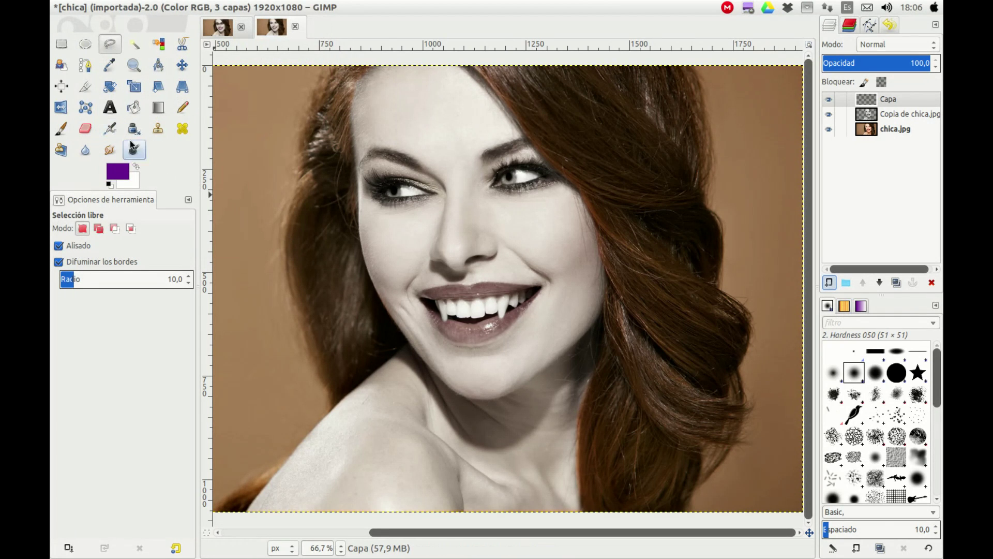
left_click(63, 129)
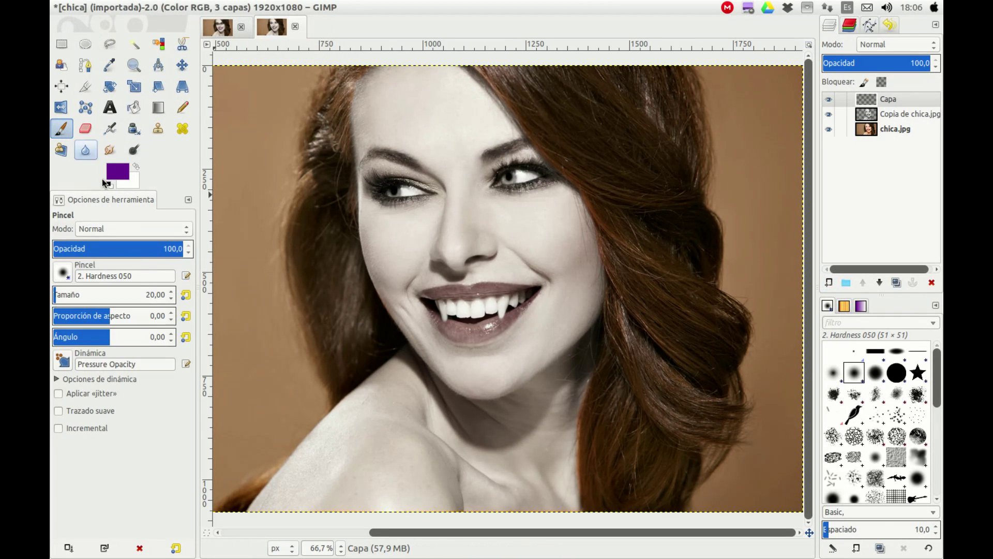
Switch the Zoom tool to magnify and zoom in closely on the mouth
left_click(134, 65)
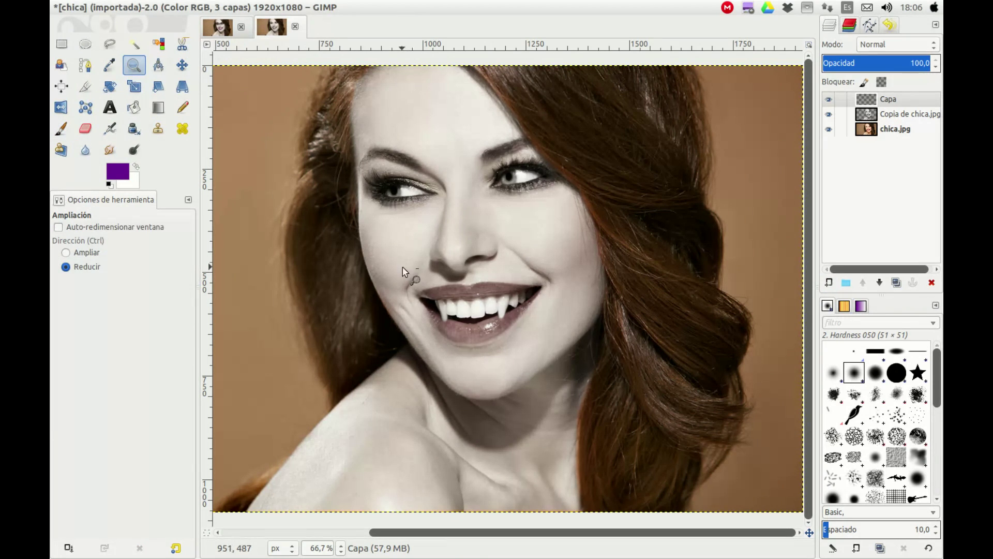
left_click_drag(422, 291, 562, 361)
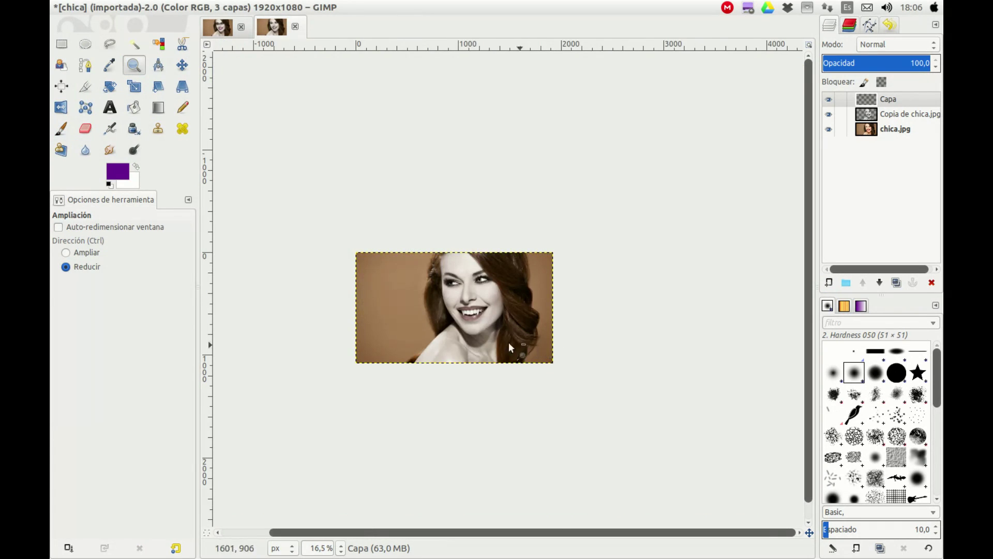
left_click(80, 254)
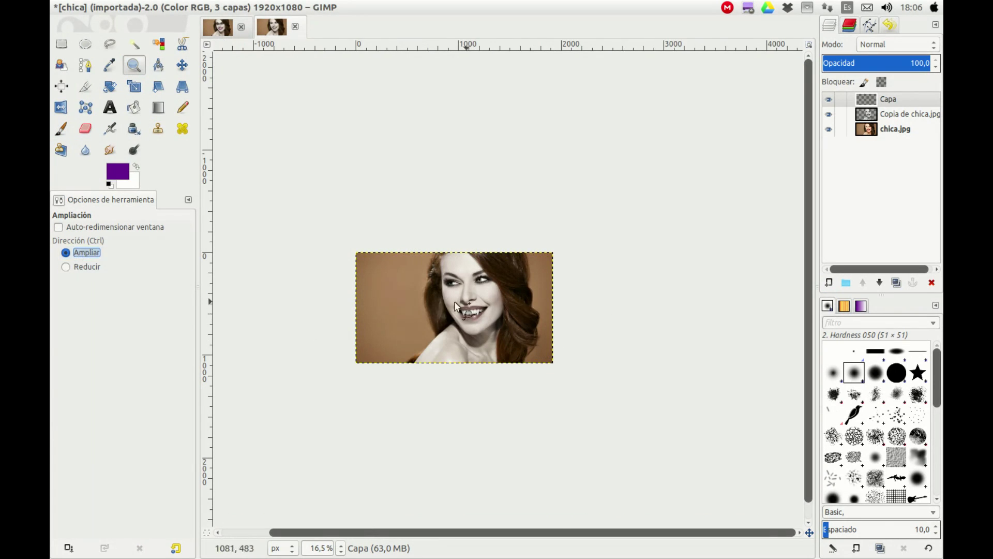
left_click_drag(451, 305, 495, 324)
left_click_drag(495, 319, 494, 320)
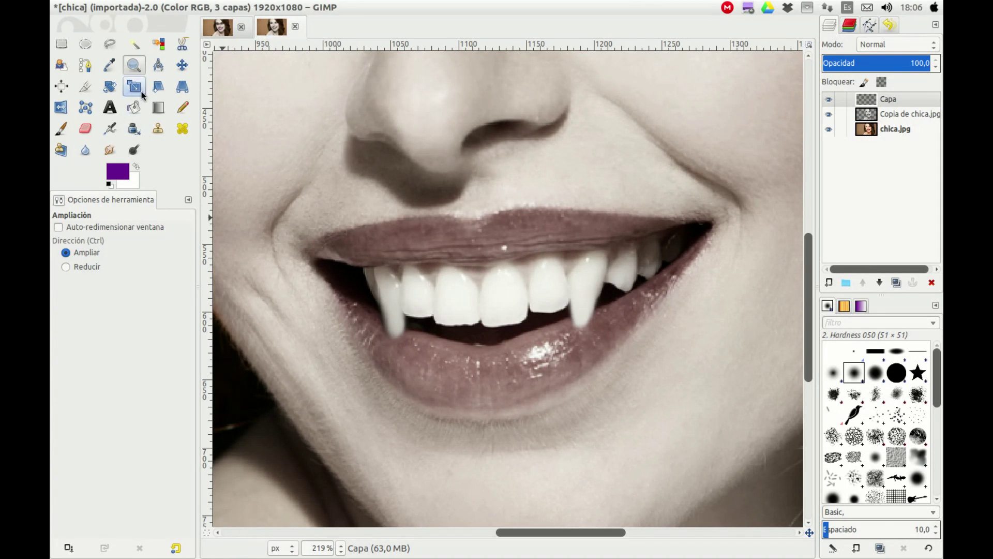
Paint an opaque purple band over the upper lip
left_click(56, 129)
mouse_move(483, 240)
left_mouse_down()
mouse_move(597, 237)
mouse_move(574, 227)
left_mouse_up()
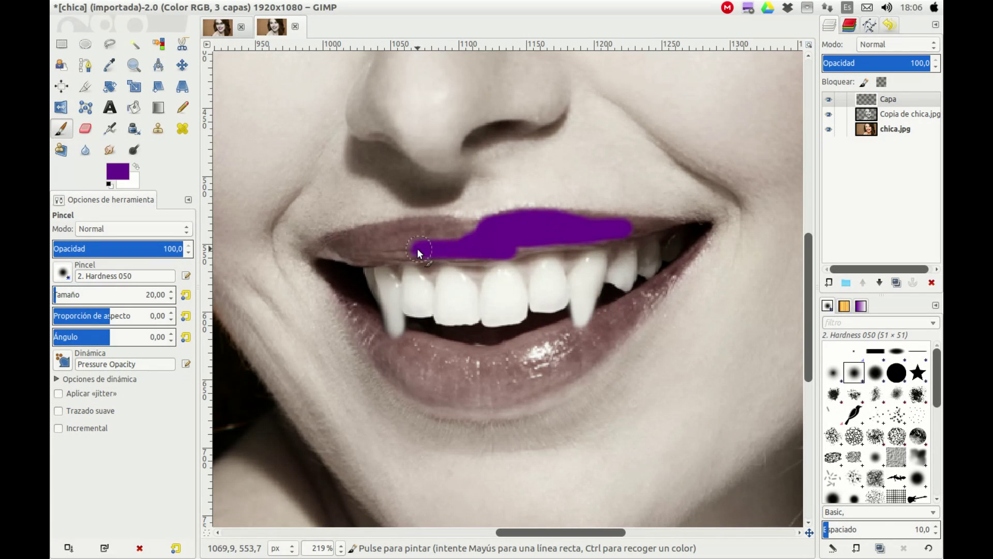
mouse_move(345, 253)
left_mouse_down()
mouse_move(450, 244)
mouse_move(323, 247)
left_mouse_up()
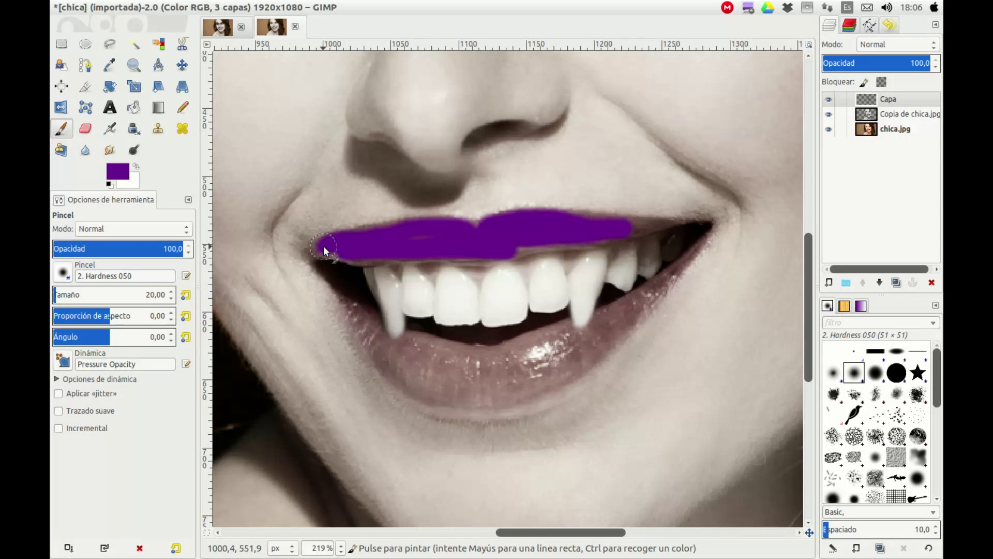
Set the lip layer mode to Solapar (Overlay) and extend purple to the upper lip's right corner
left_click(934, 46)
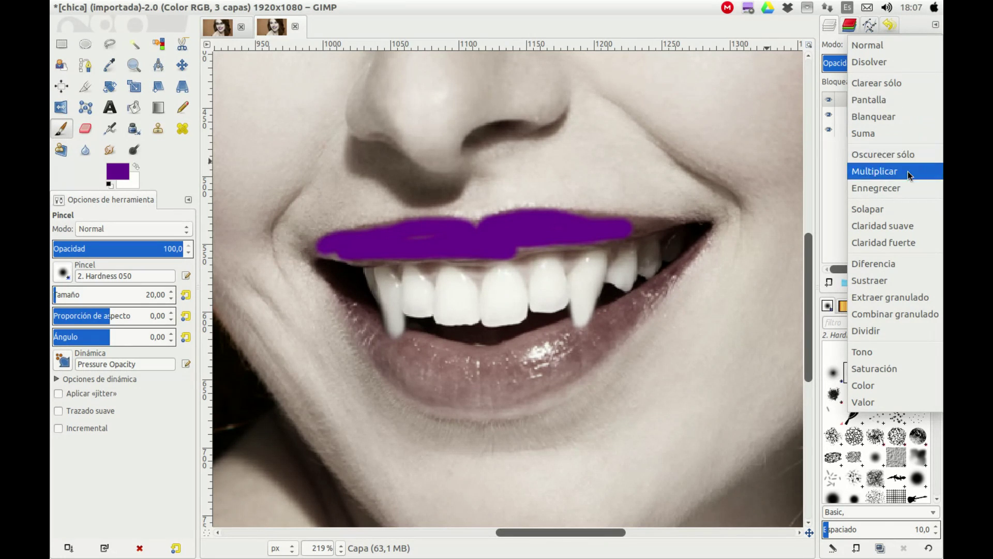
left_click(891, 204)
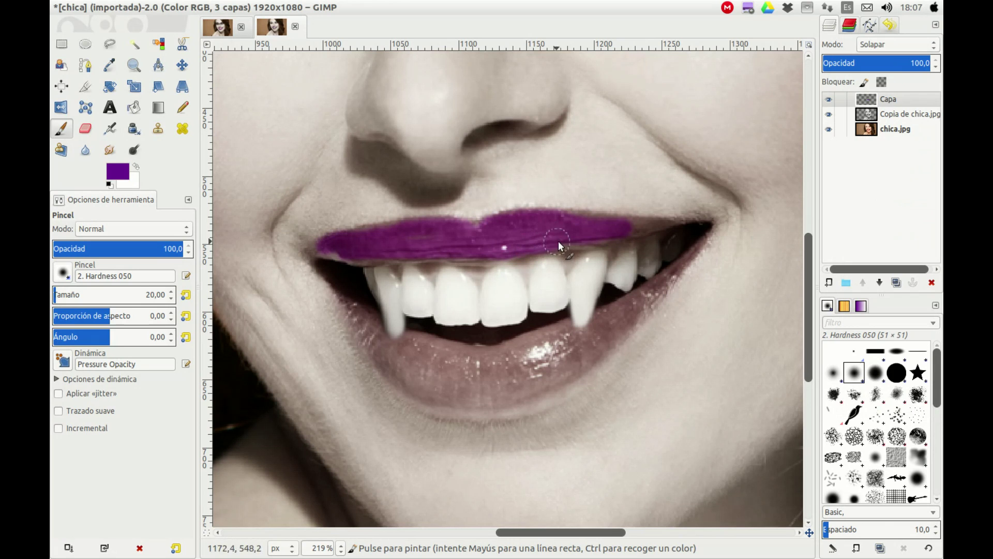
left_click_drag(589, 240, 656, 223)
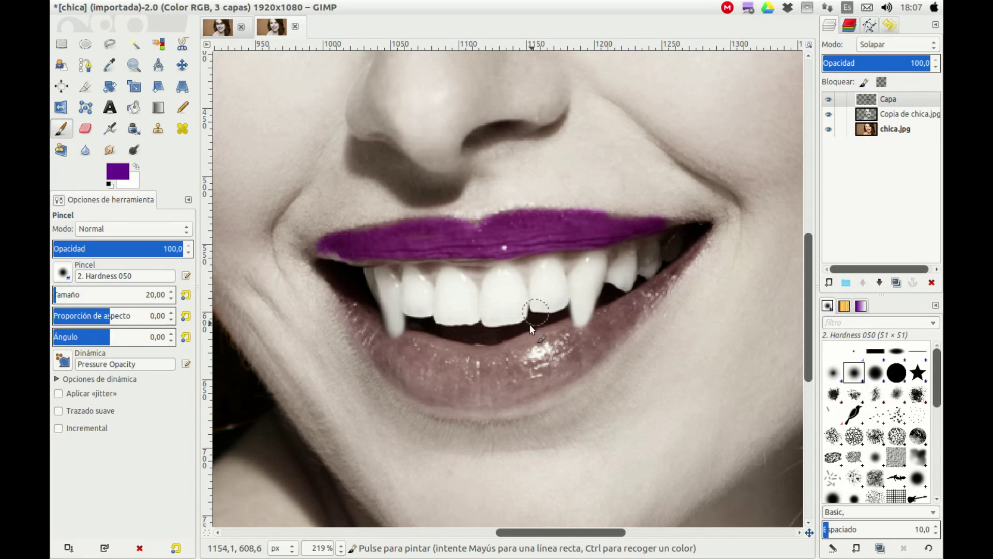
Paint the whole lower lip purple and touch up the left lip corner
left_click_drag(512, 364, 542, 365)
left_click_drag(562, 327, 550, 350)
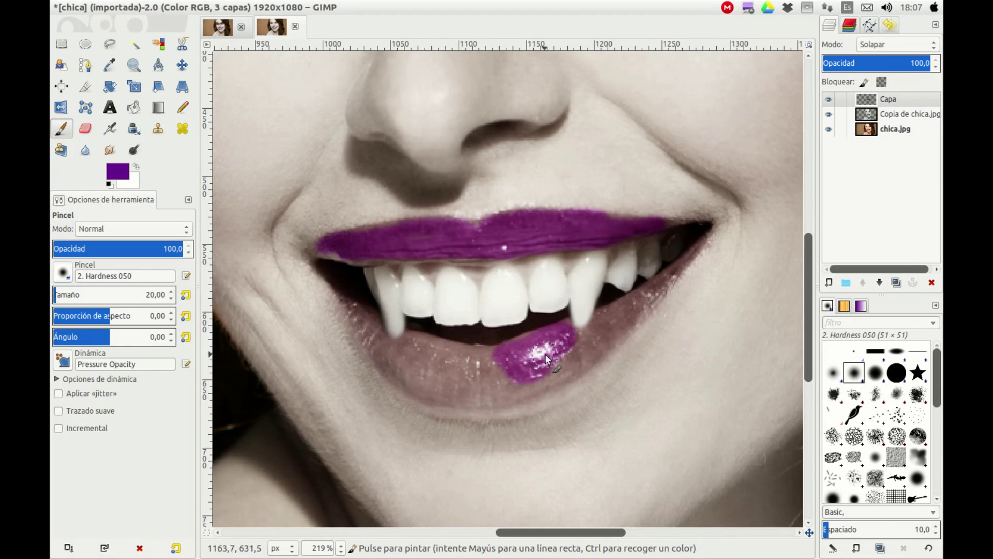
mouse_move(547, 389)
left_mouse_down()
mouse_move(592, 358)
mouse_move(587, 341)
mouse_move(657, 294)
mouse_move(603, 314)
mouse_move(600, 329)
mouse_move(617, 327)
mouse_move(597, 349)
mouse_move(701, 231)
left_mouse_up()
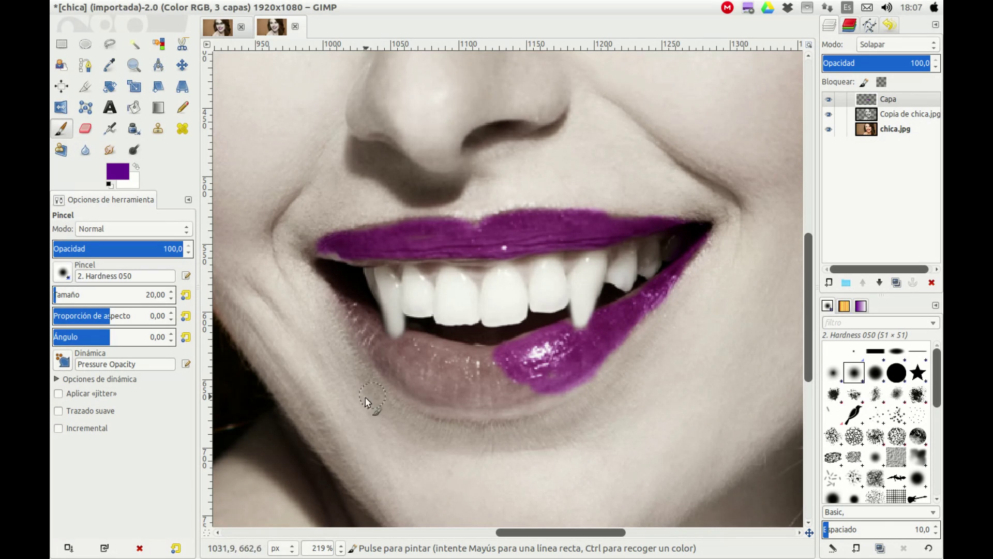
mouse_move(498, 364)
left_mouse_down()
mouse_move(465, 371)
mouse_move(500, 377)
mouse_move(439, 401)
mouse_move(534, 399)
left_mouse_up()
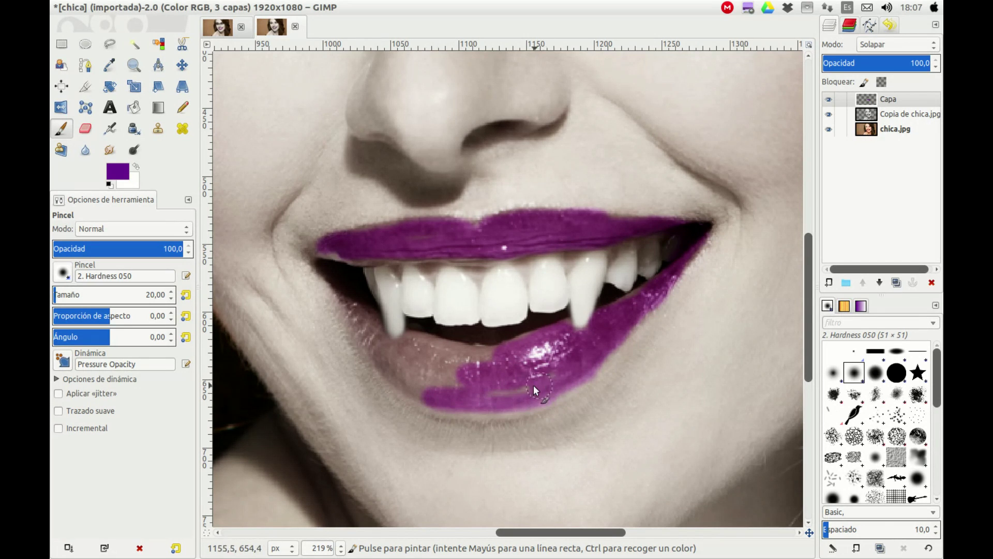
mouse_move(521, 339)
left_mouse_down()
mouse_move(467, 356)
mouse_move(426, 344)
mouse_move(487, 350)
mouse_move(440, 363)
mouse_move(408, 337)
mouse_move(380, 355)
mouse_move(342, 294)
mouse_move(377, 339)
mouse_move(461, 377)
mouse_move(391, 366)
mouse_move(433, 392)
mouse_move(404, 383)
left_mouse_up()
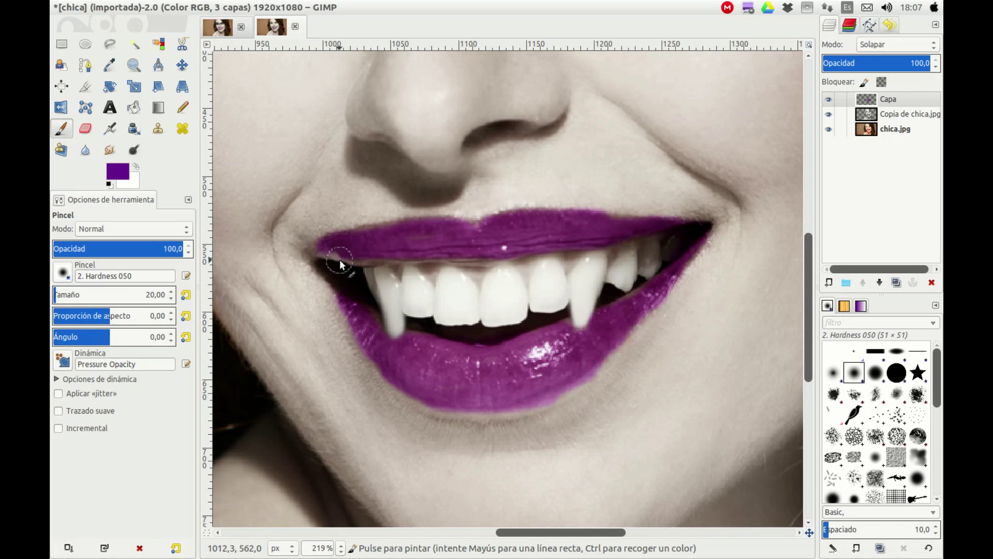
mouse_move(350, 259)
left_mouse_down()
mouse_move(322, 254)
mouse_move(417, 255)
left_mouse_up()
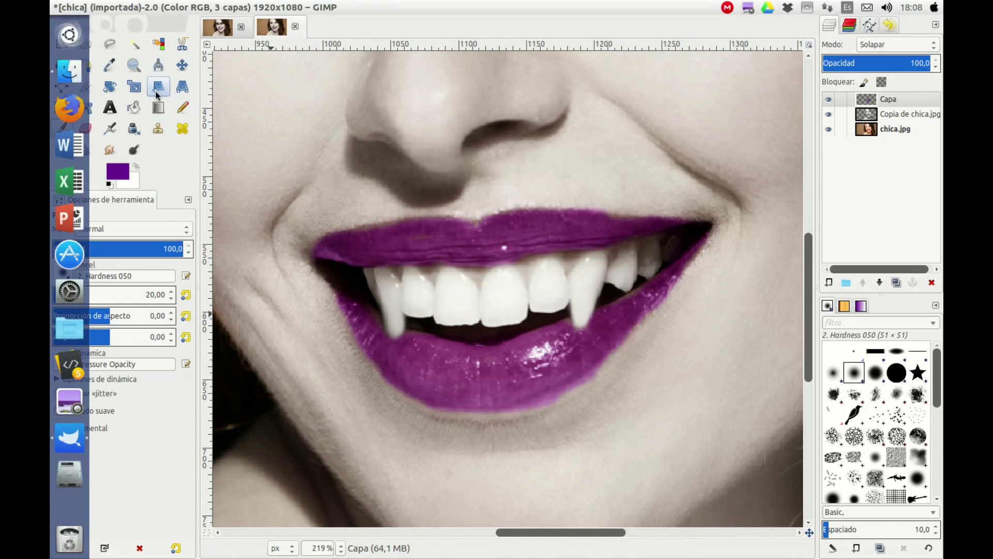
Zoom out until the entire portrait is in view
left_click(134, 65)
left_click(86, 266)
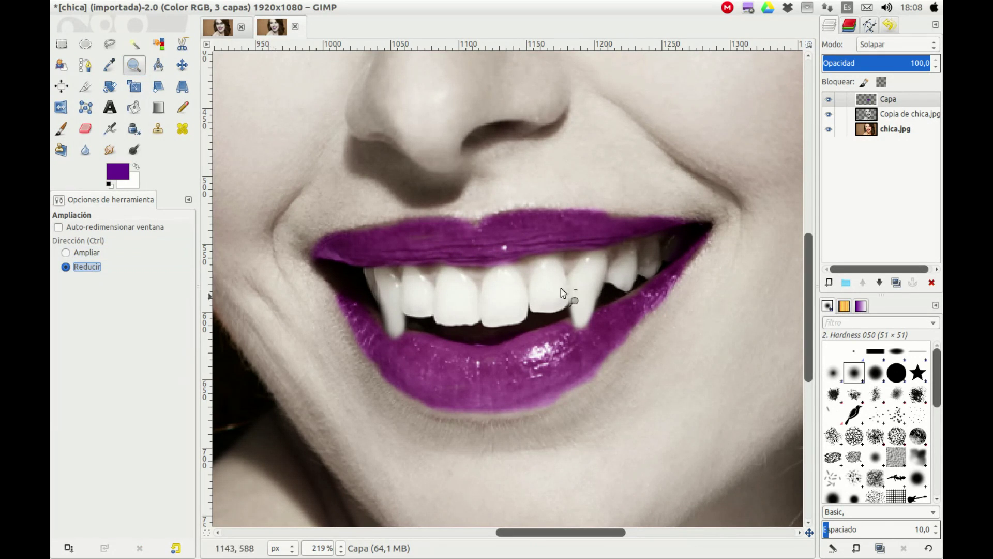
left_click(515, 280)
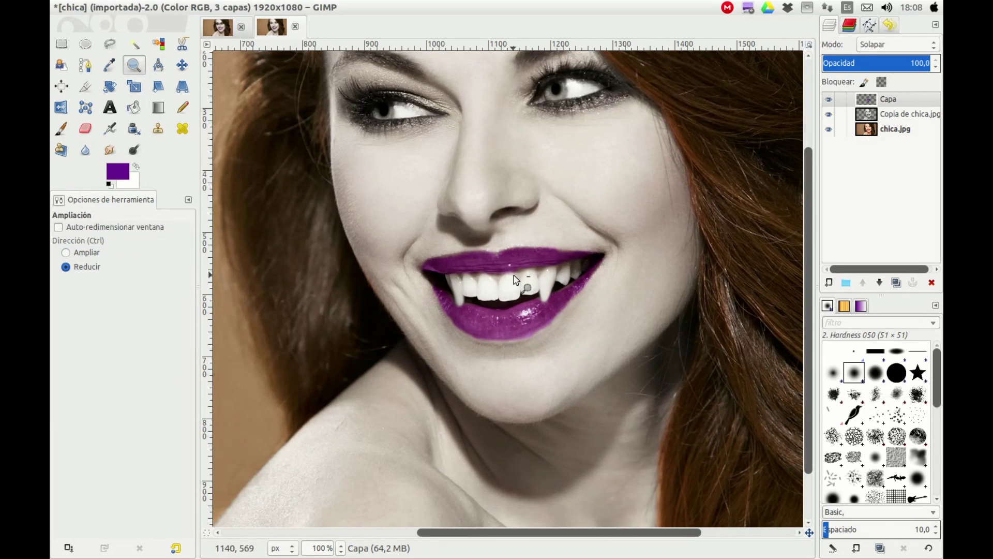
left_click(514, 280)
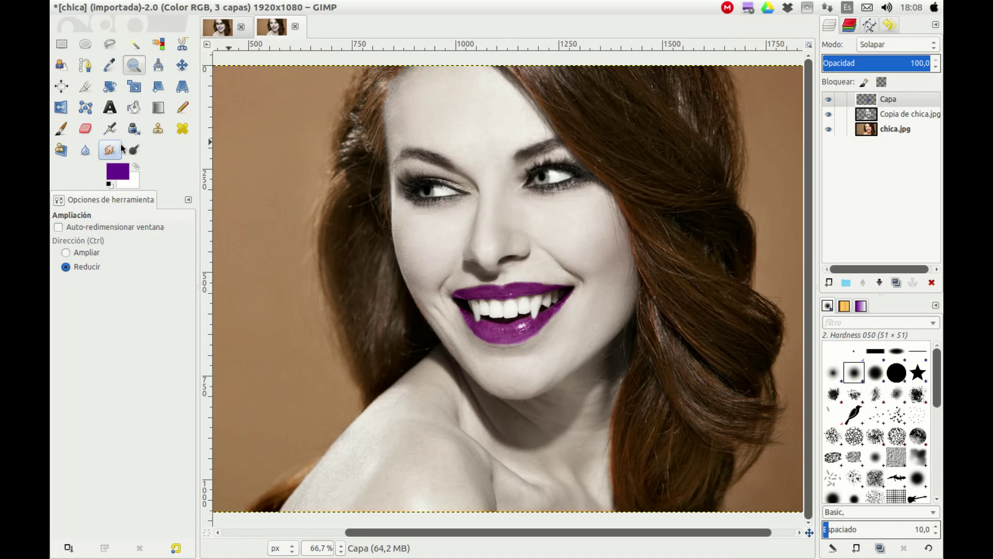
left_click(58, 130)
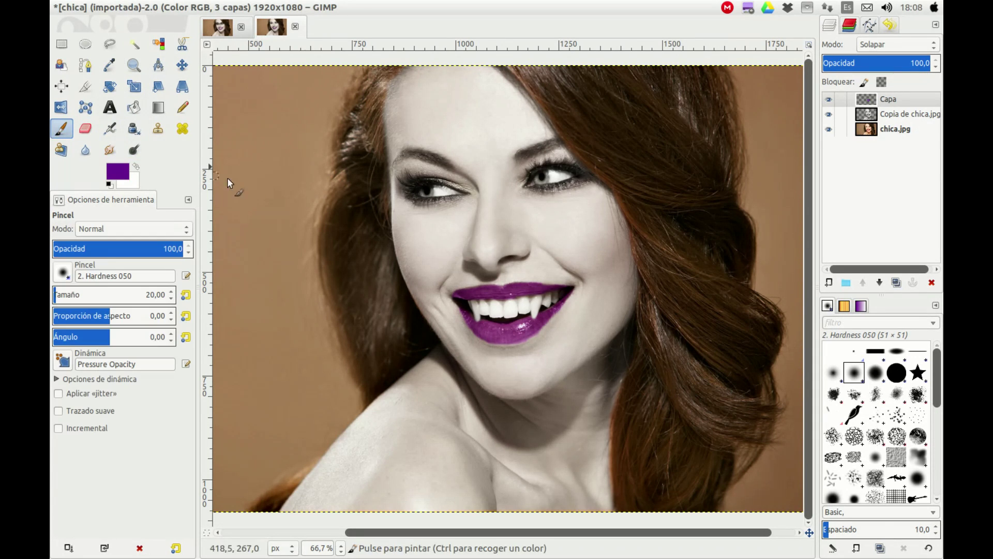
Zoom in with Ampliar on the left eye and pick the Paintbrush
left_click(135, 66)
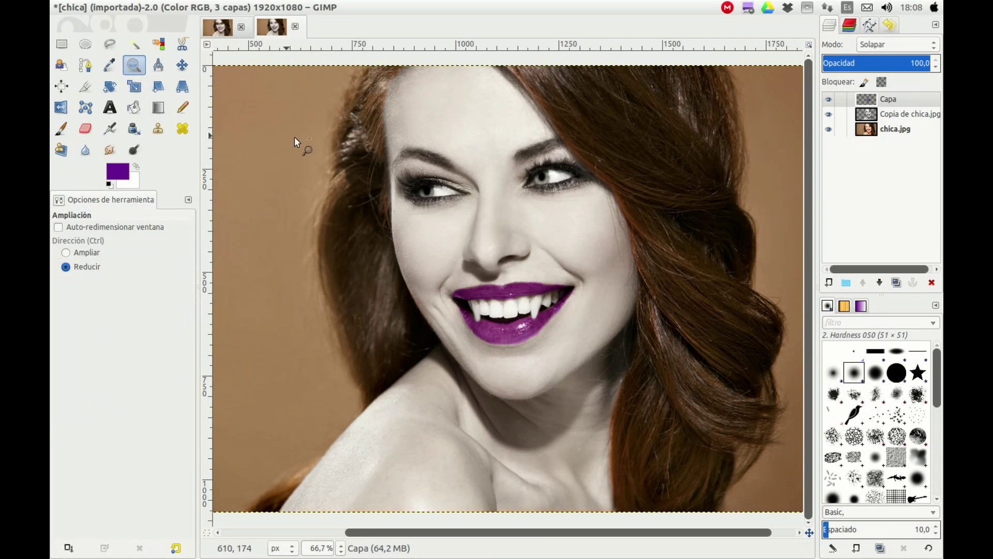
left_click(86, 252)
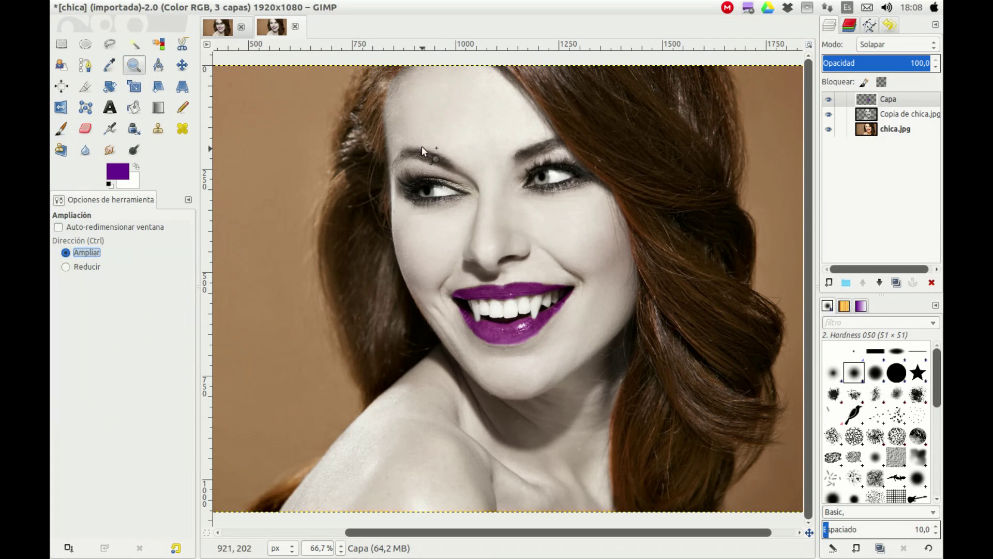
left_click_drag(394, 164, 486, 232)
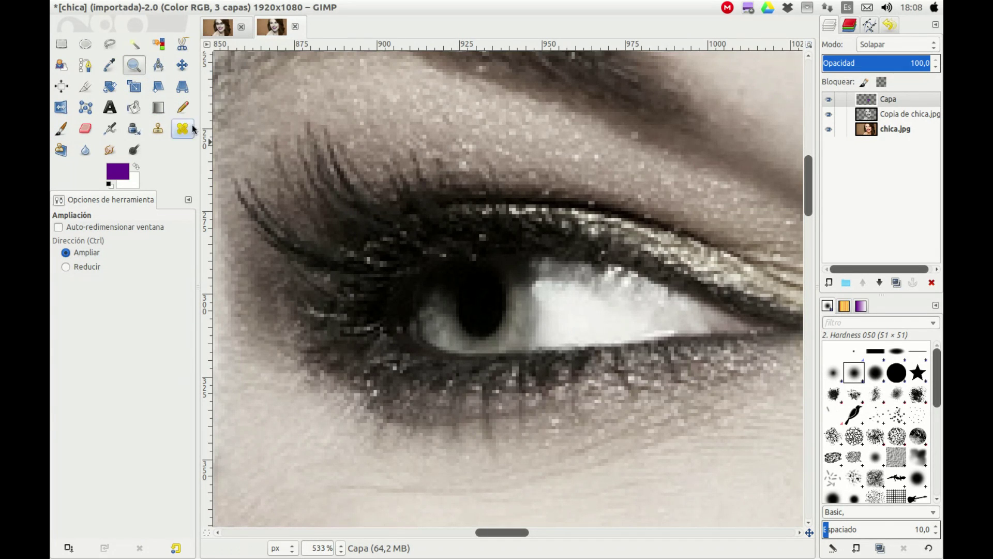
left_click(61, 128)
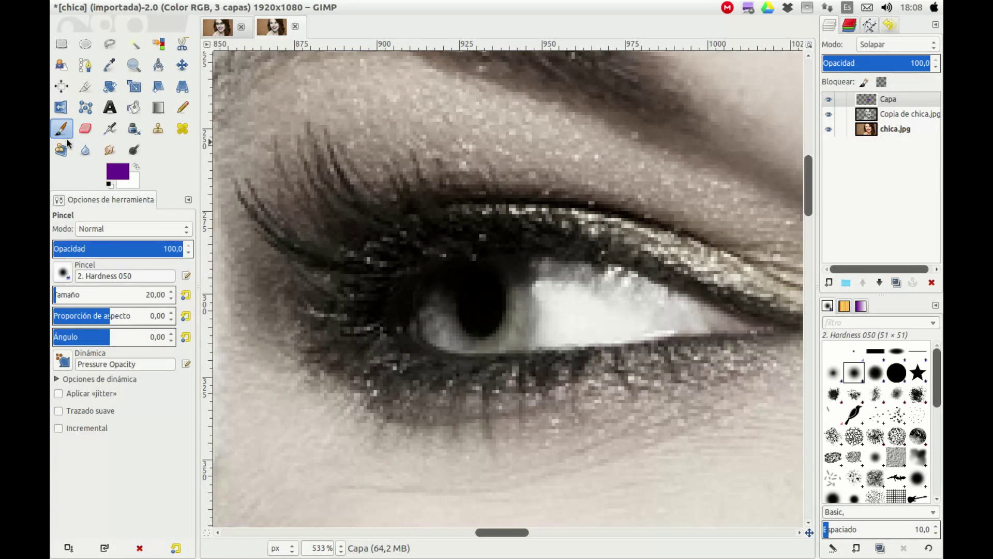
Set the foreground to yellow and paint both irises bright yellow
left_click(136, 167)
left_click(137, 167)
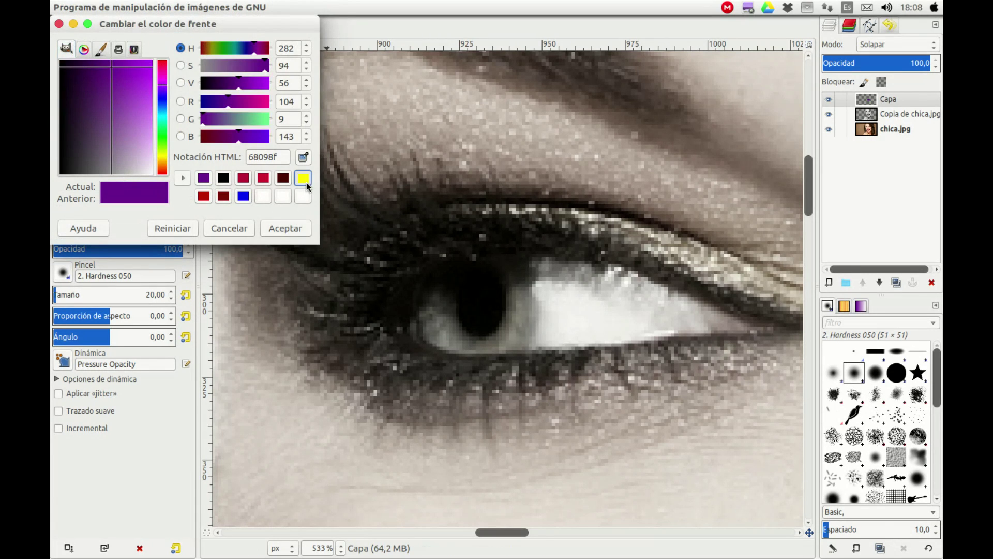
left_click(304, 178)
left_click(285, 228)
left_click(429, 308)
mouse_move(432, 309)
left_mouse_down()
mouse_move(517, 324)
mouse_move(514, 275)
left_mouse_up()
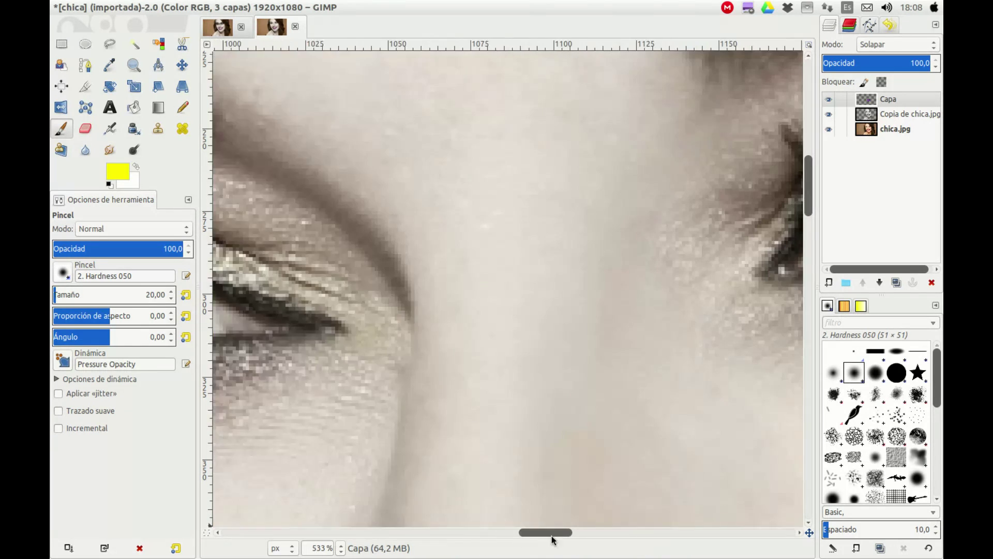
left_click_drag(509, 533, 586, 533)
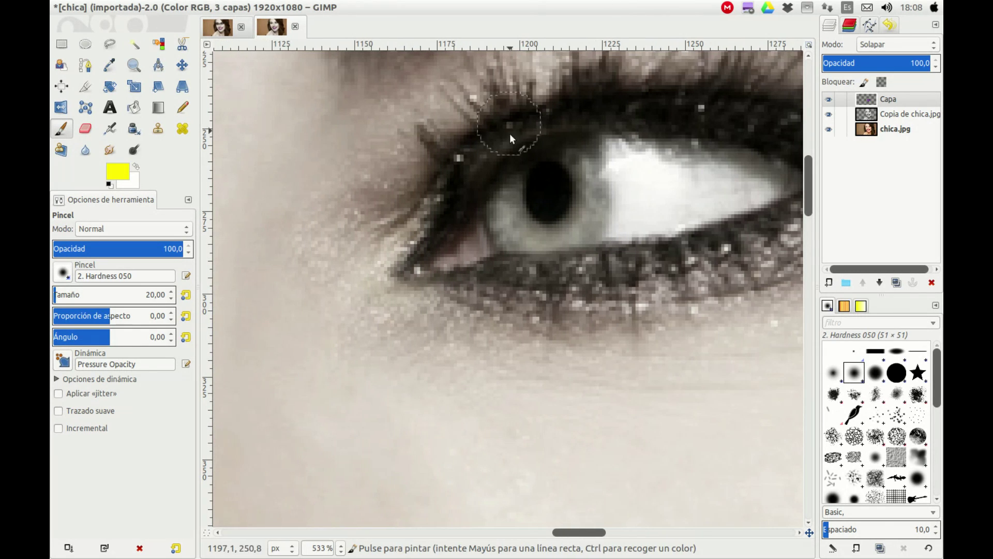
mouse_move(507, 187)
left_mouse_down()
mouse_move(538, 234)
mouse_move(592, 198)
mouse_move(578, 163)
mouse_move(537, 159)
left_mouse_up()
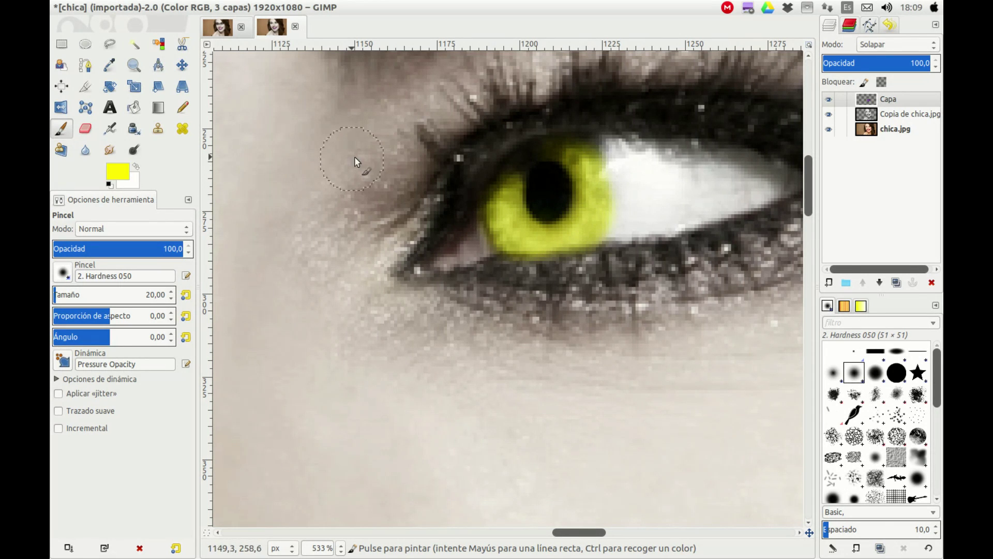
Zoom out with Reducir until the whole face shows at 66.7%
left_click(133, 65)
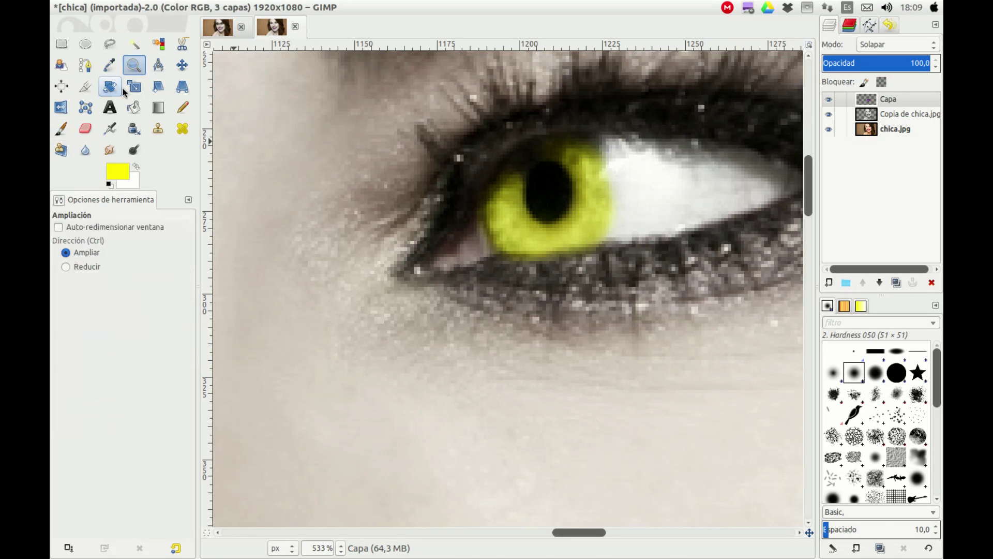
left_click(87, 267)
left_click(372, 287)
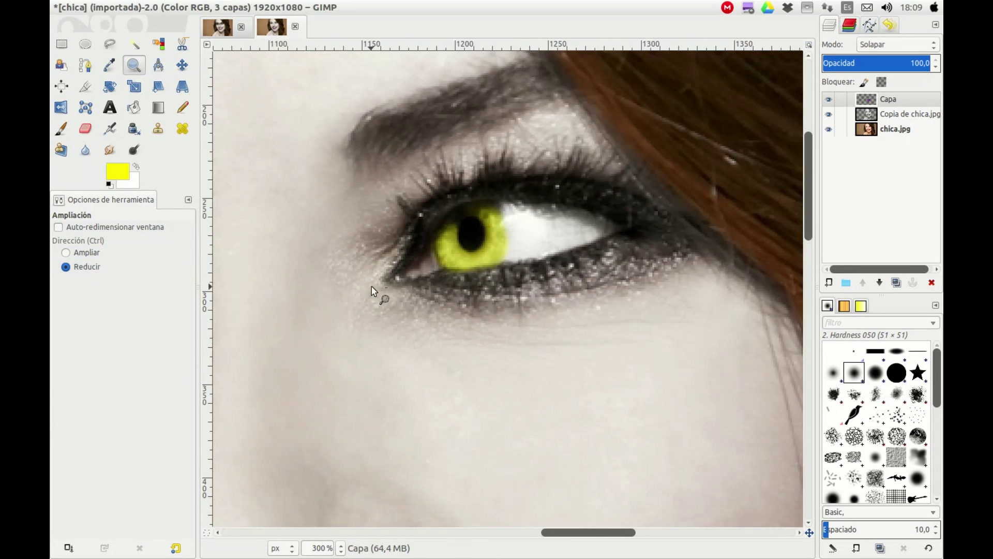
left_click(374, 286)
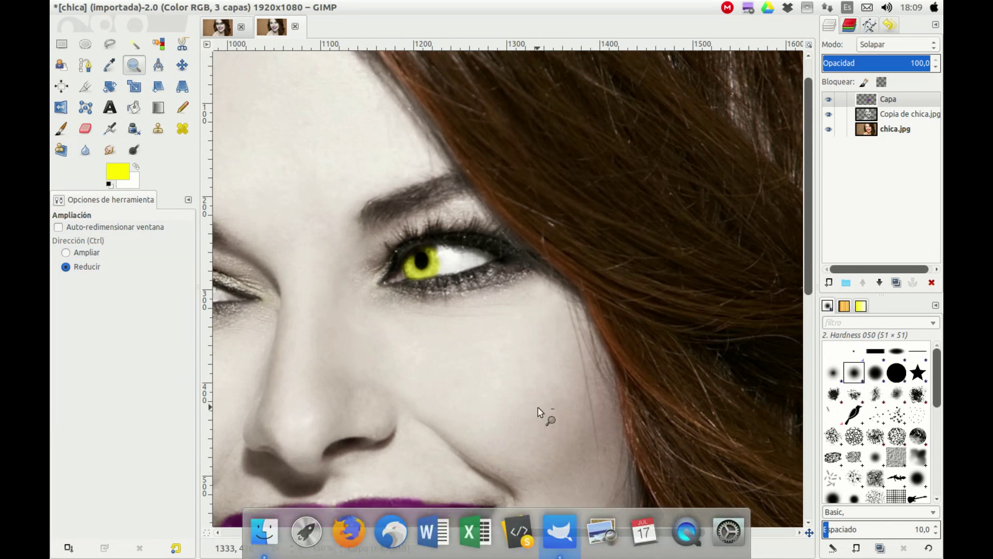
left_click_drag(604, 533, 537, 533)
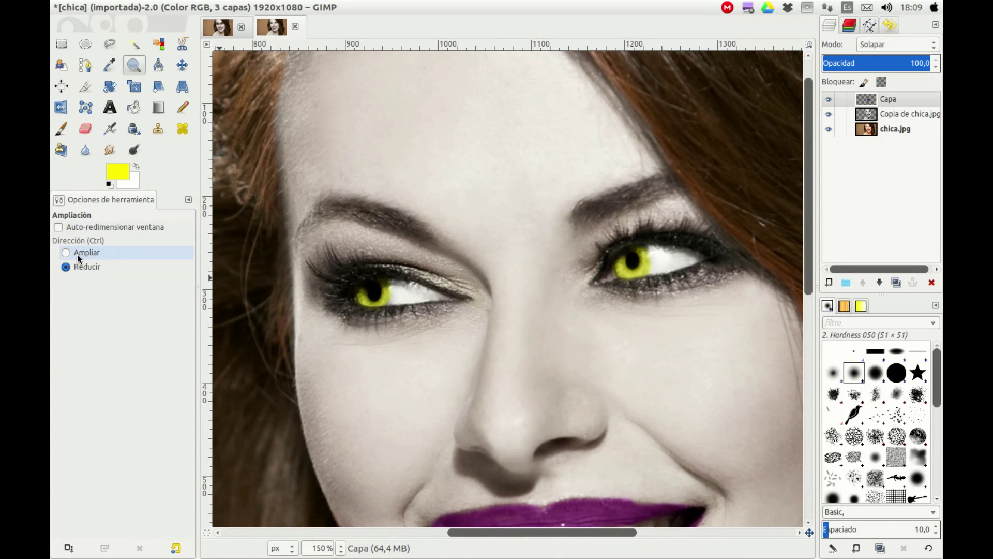
left_click(497, 328)
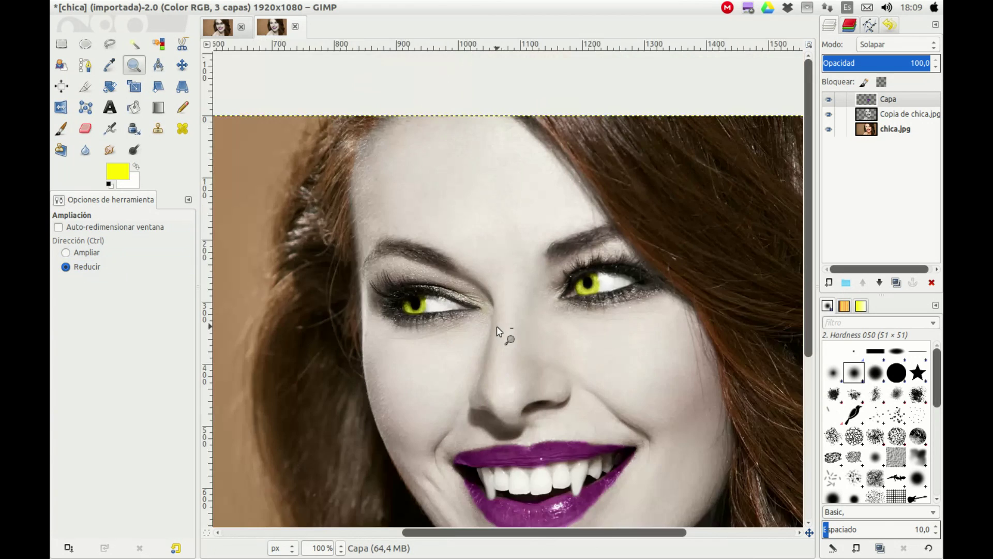
left_click(498, 330)
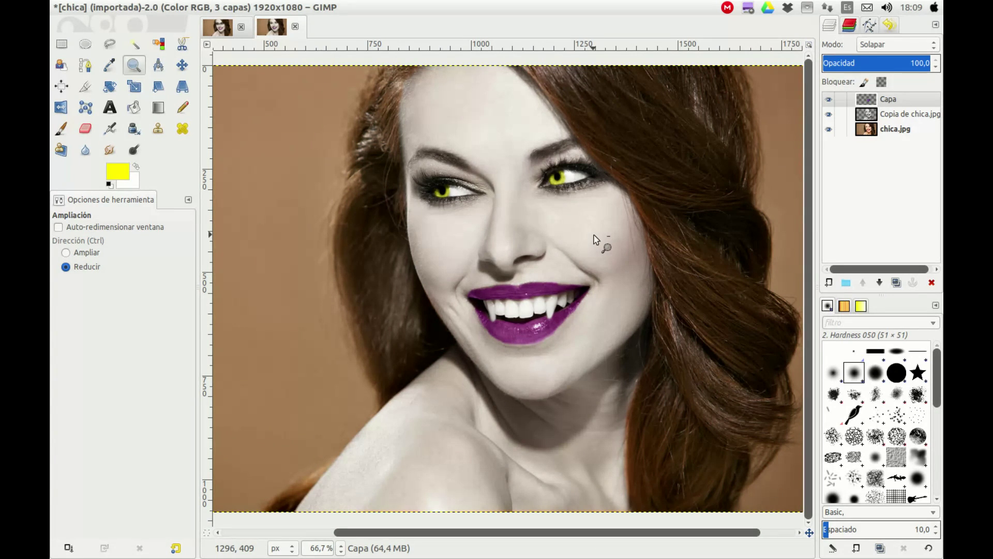
left_click(221, 29)
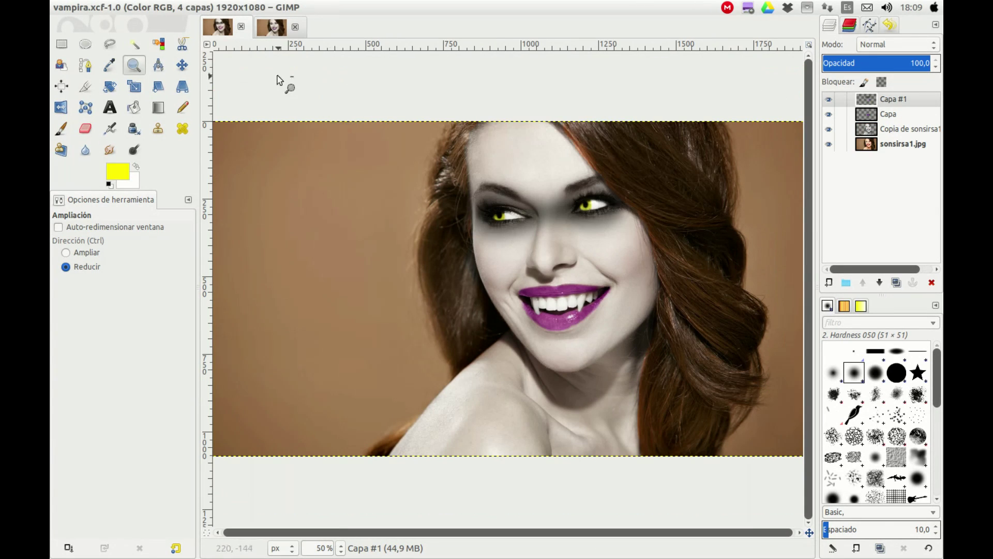
left_click(272, 28)
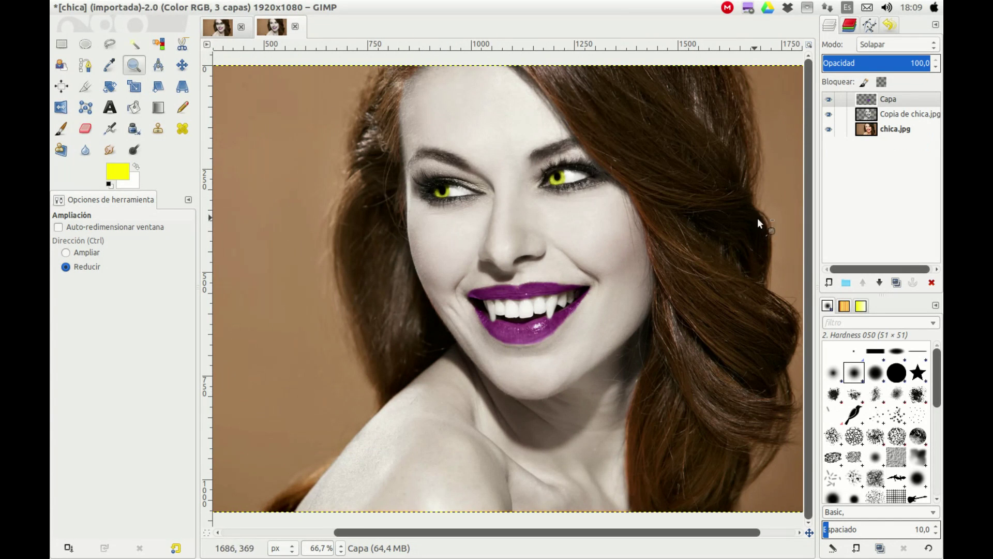
Add a new transparent layer, Capa #1, at the top of the stack
left_click(830, 283)
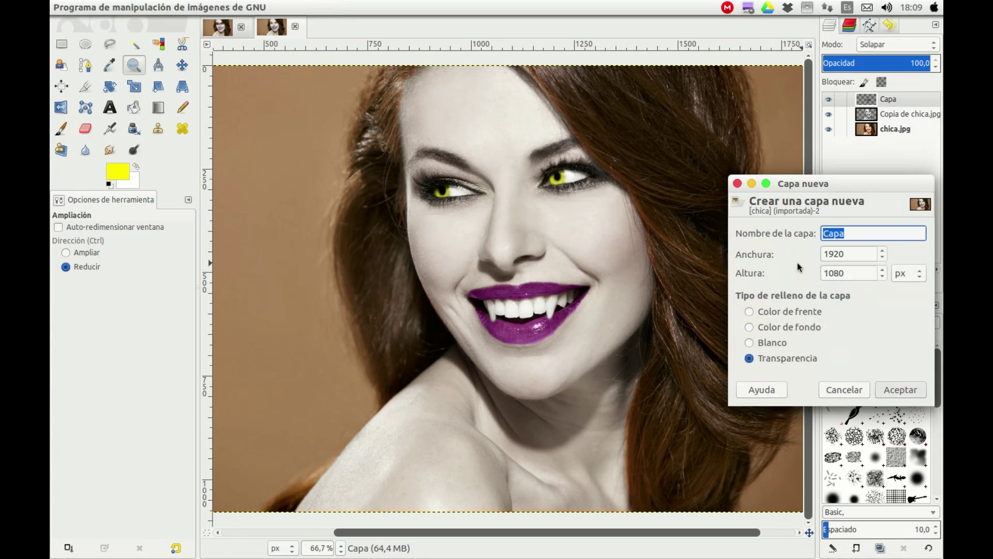
left_click(887, 386)
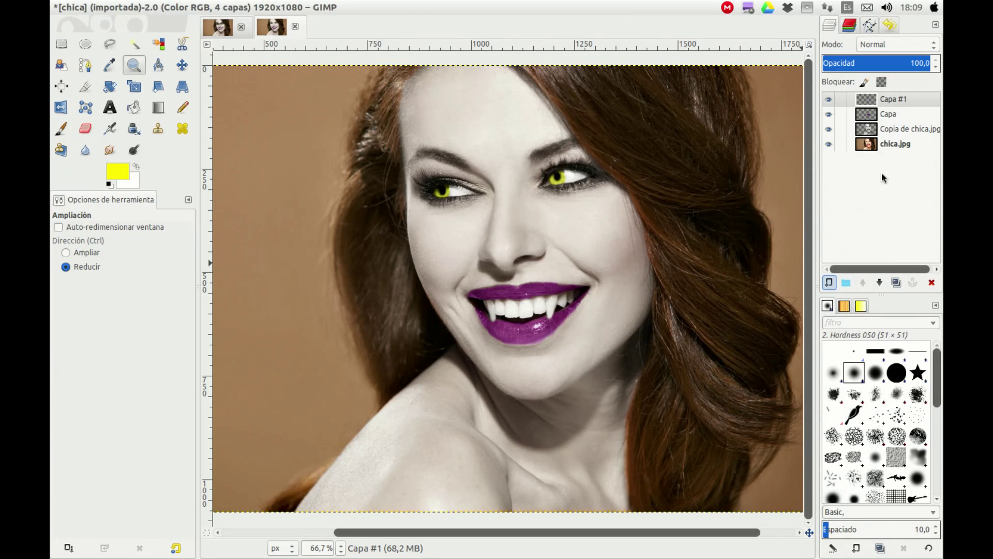
Select Capa #1 with the Paintbrush and set black as the foreground colour
left_click(893, 100)
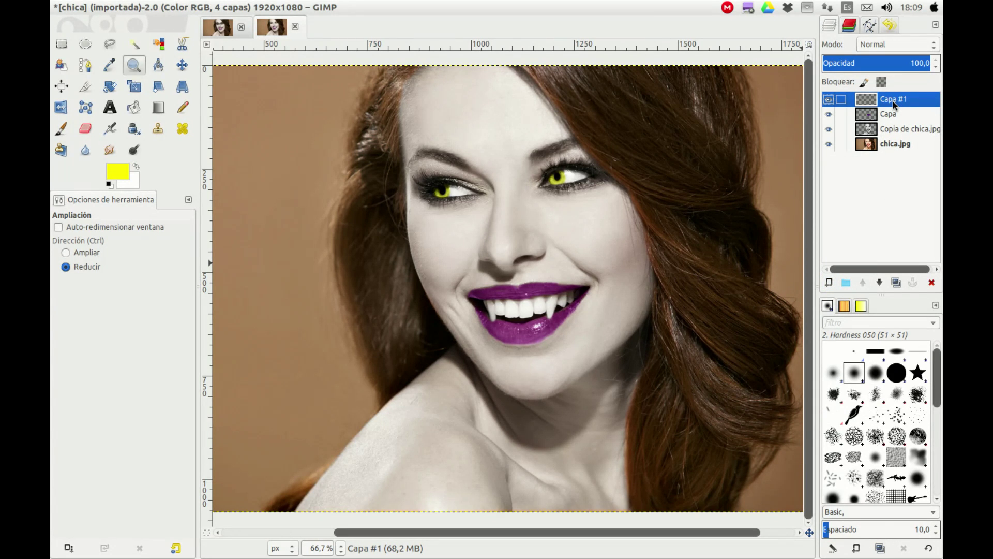
left_click(64, 131)
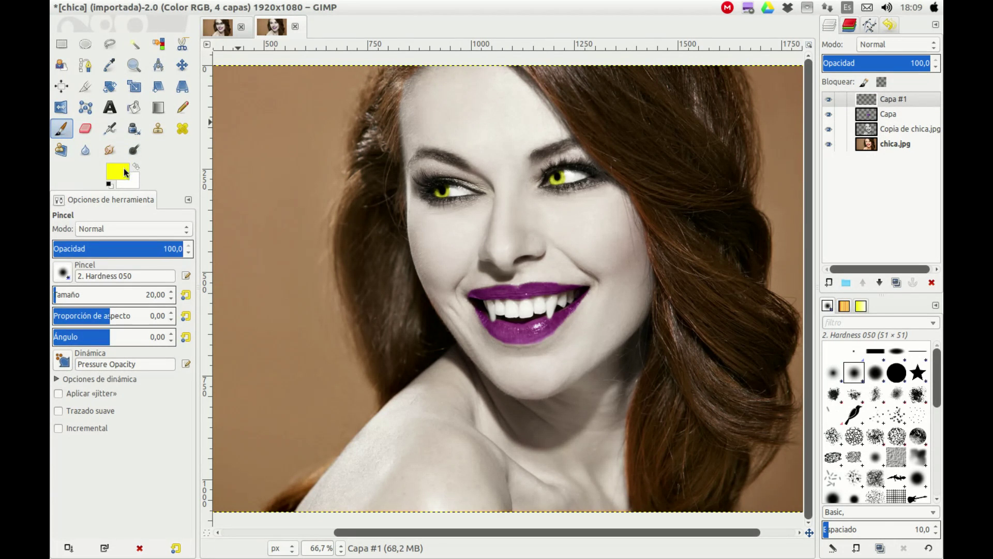
left_click(120, 172)
left_click(243, 179)
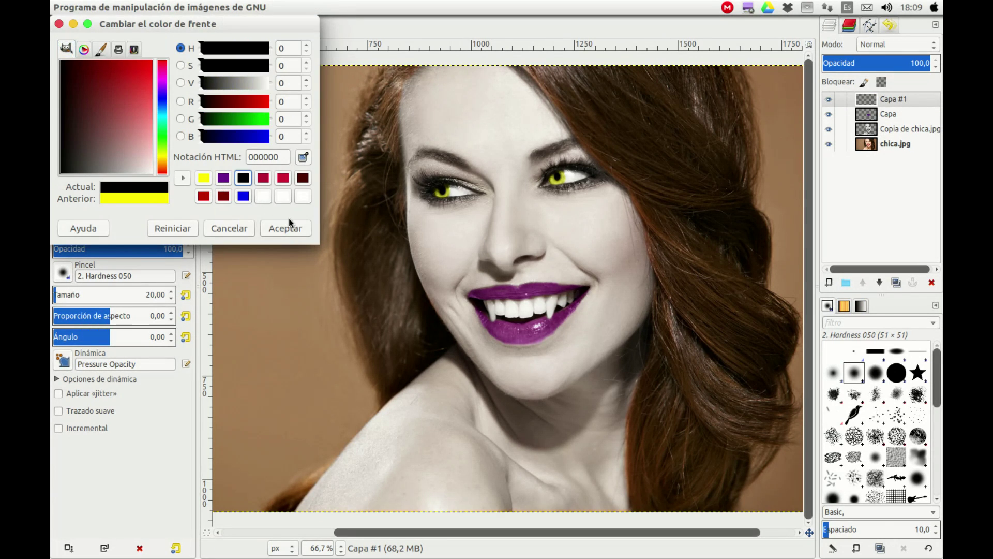
left_click(287, 226)
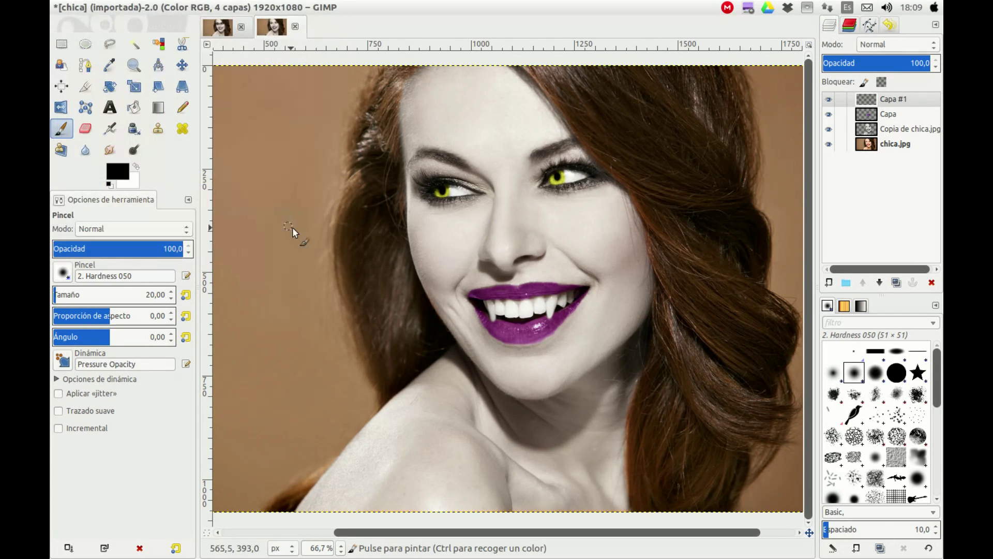
Enlarge the brush size (Tamaño) to 65
left_click(62, 289)
left_click_drag(62, 290, 68, 292)
scroll(68, 291, "up", 4)
scroll(68, 291, "up", 7)
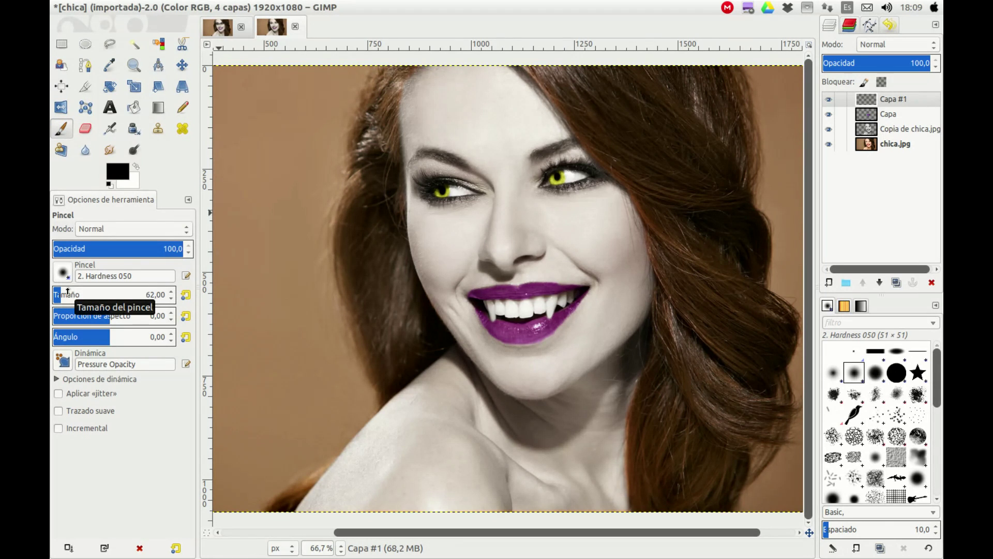
scroll(67, 292, "up", 3)
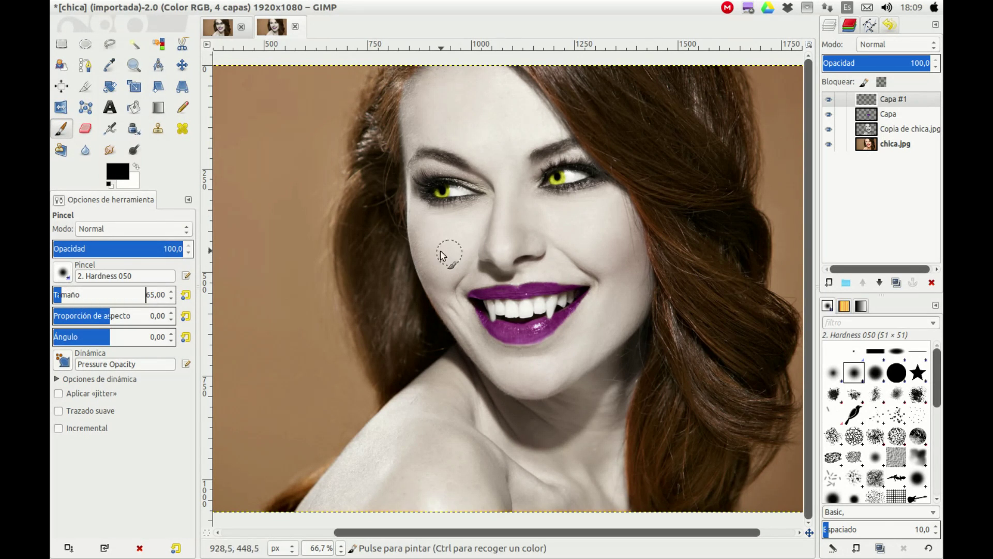
Paint soft black strokes across and around both eyes on Capa #1
mouse_move(482, 213)
left_mouse_down()
mouse_move(413, 178)
mouse_move(494, 189)
mouse_move(574, 162)
mouse_move(609, 168)
mouse_move(612, 182)
mouse_move(594, 192)
mouse_move(486, 195)
left_mouse_up()
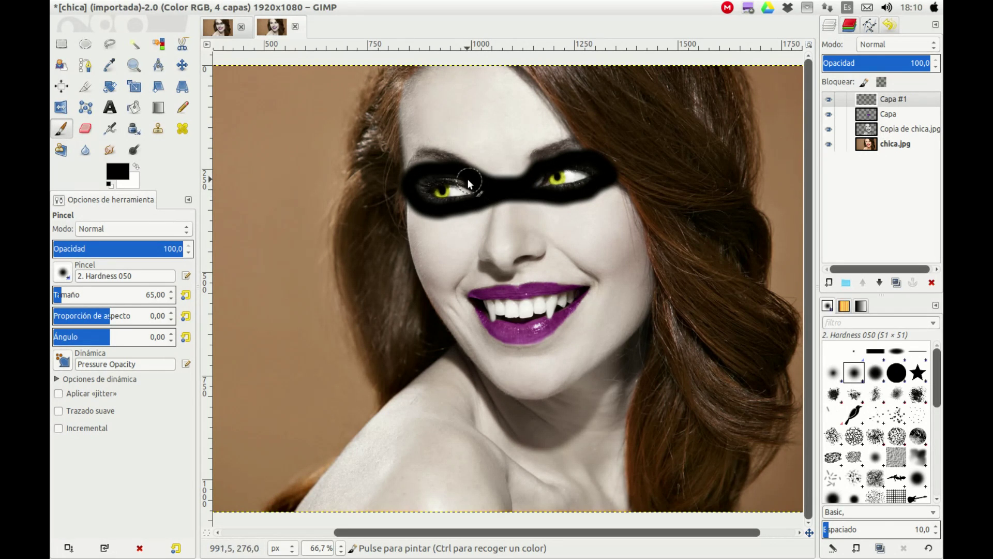
left_click(438, 167)
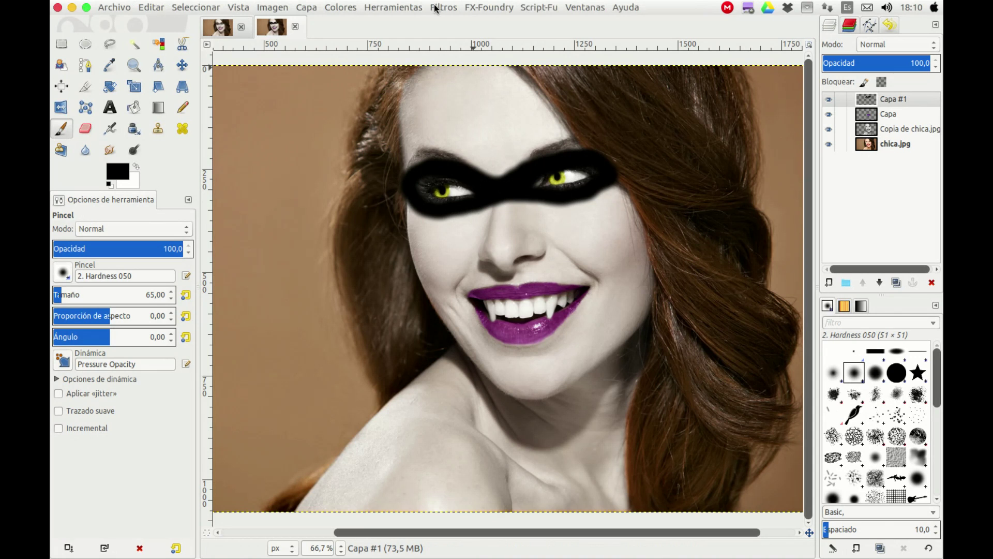
Blur the black eye band with a Gaussian blur of radius 204 px
left_click(444, 8)
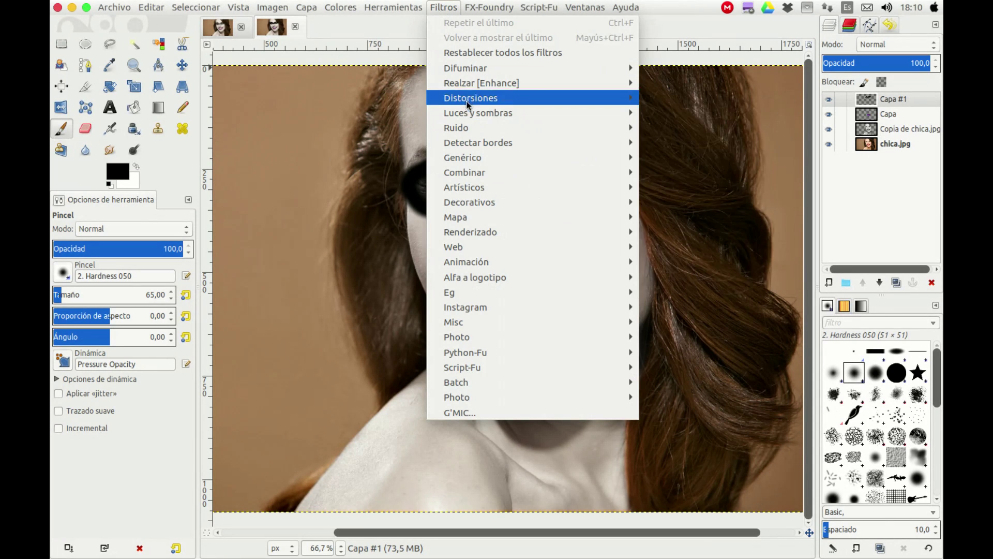
mouse_move(532, 69)
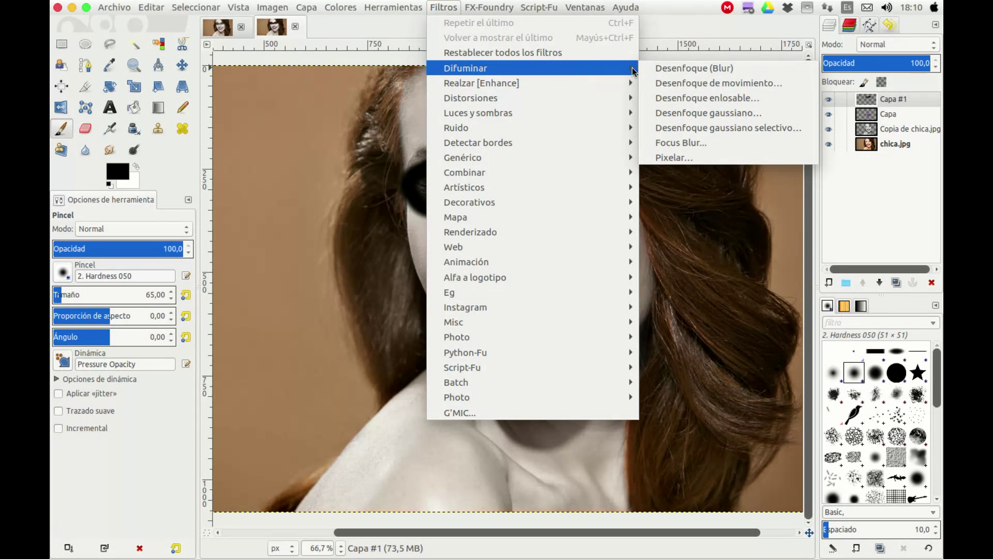
left_click(691, 113)
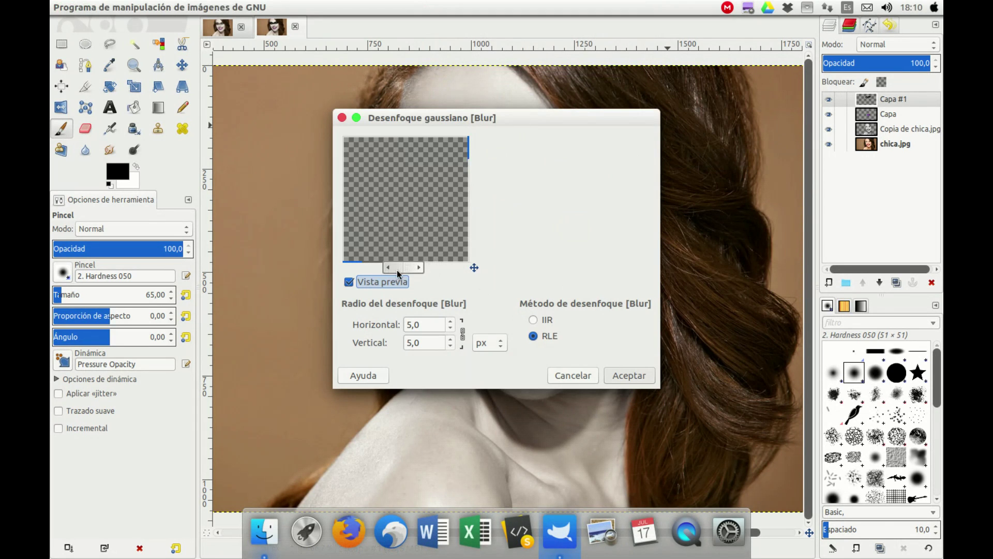
left_click_drag(396, 273, 427, 269)
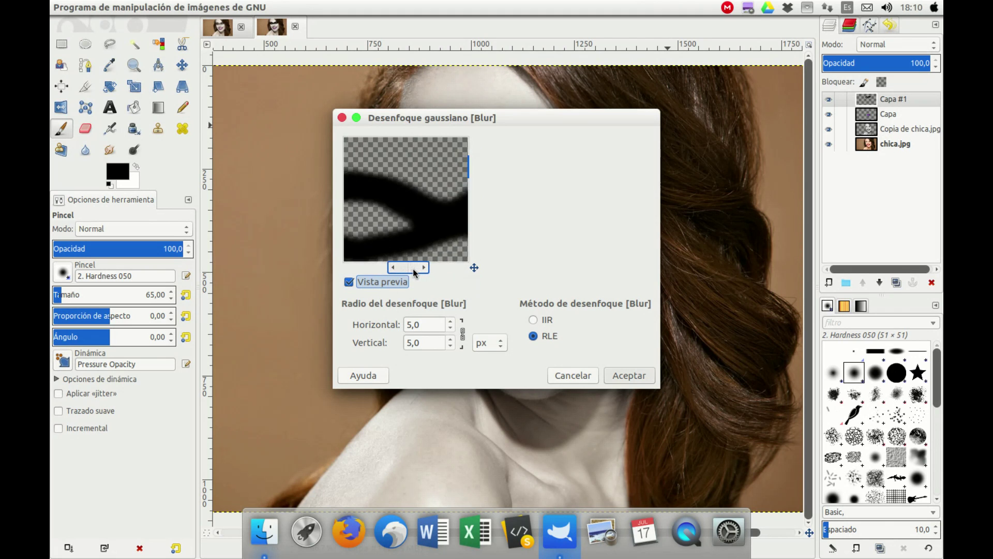
left_click_drag(399, 261, 409, 268)
left_click(451, 321)
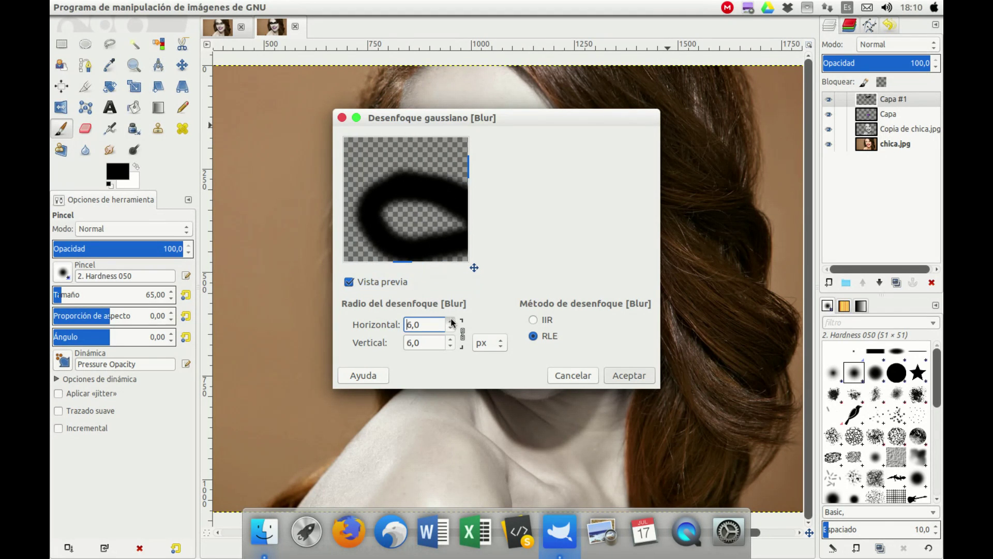
left_click(452, 322)
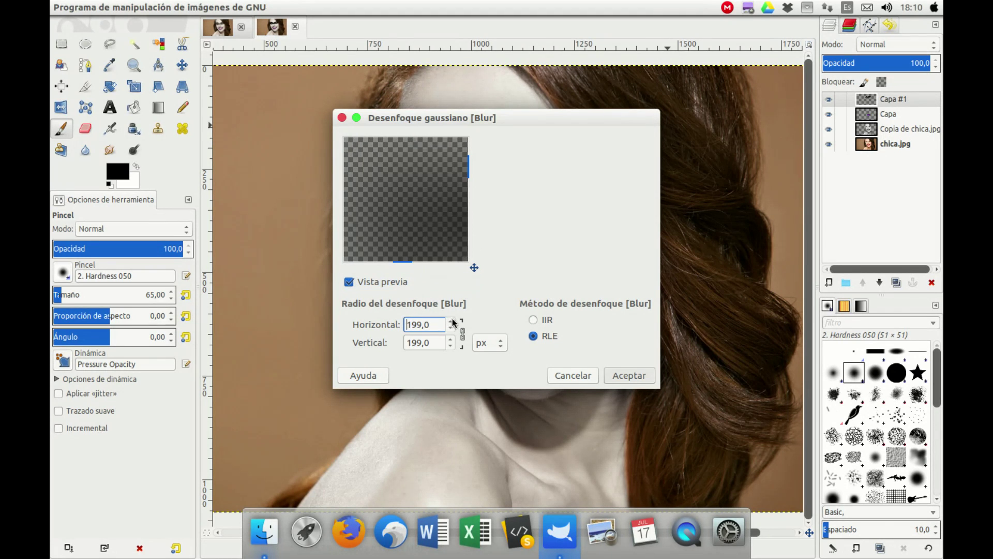
left_click(450, 346)
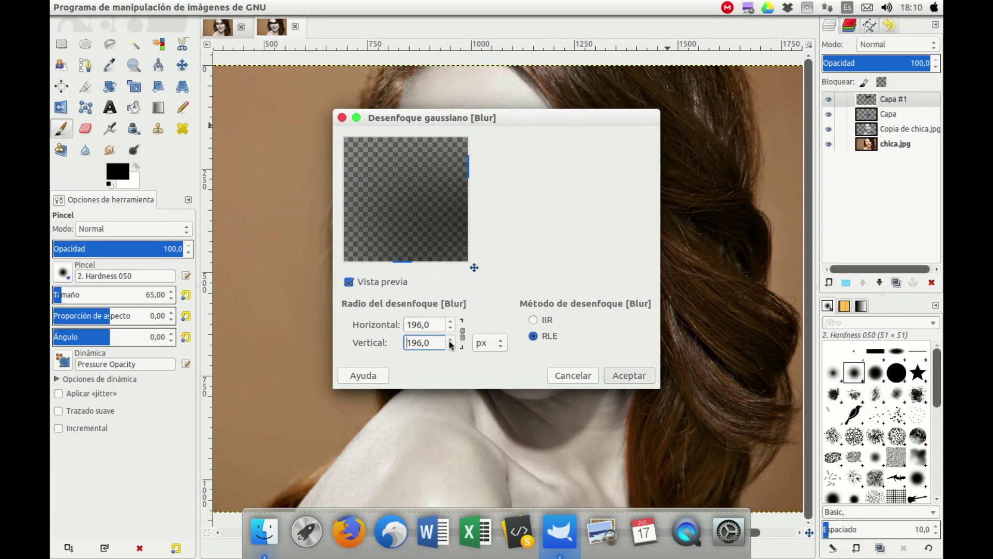
left_click(450, 339)
left_click(450, 339)
left_click_drag(514, 112, 579, 133)
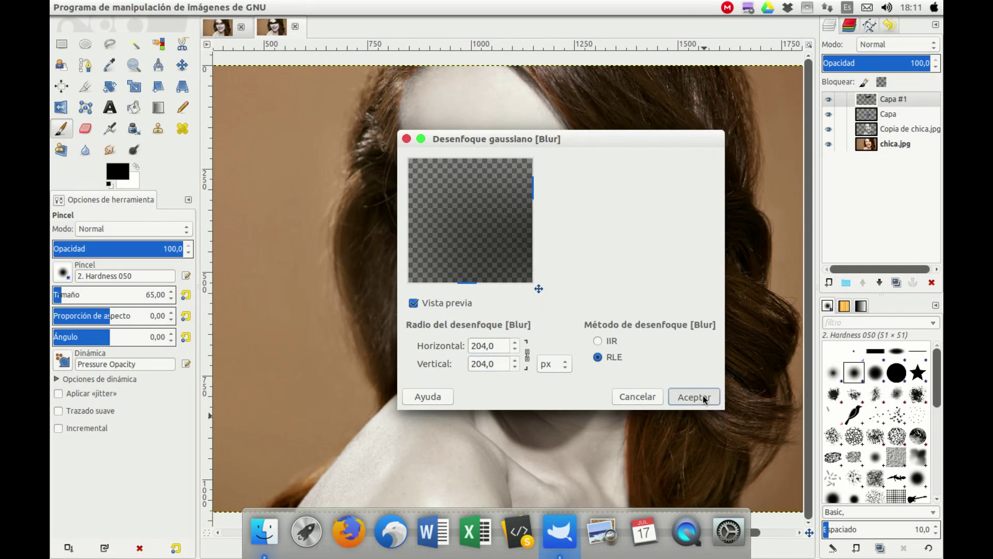
left_click(692, 395)
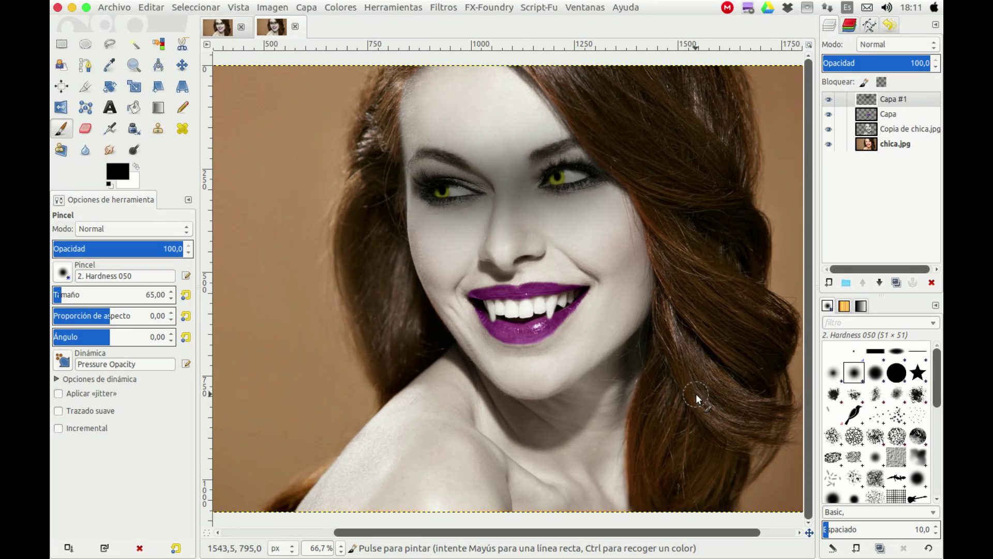
key("ctrl")
Undo the 204 px blur and reapply Gaussian blur to the eye mask at radius 115
left_click(151, 7)
left_click(207, 23)
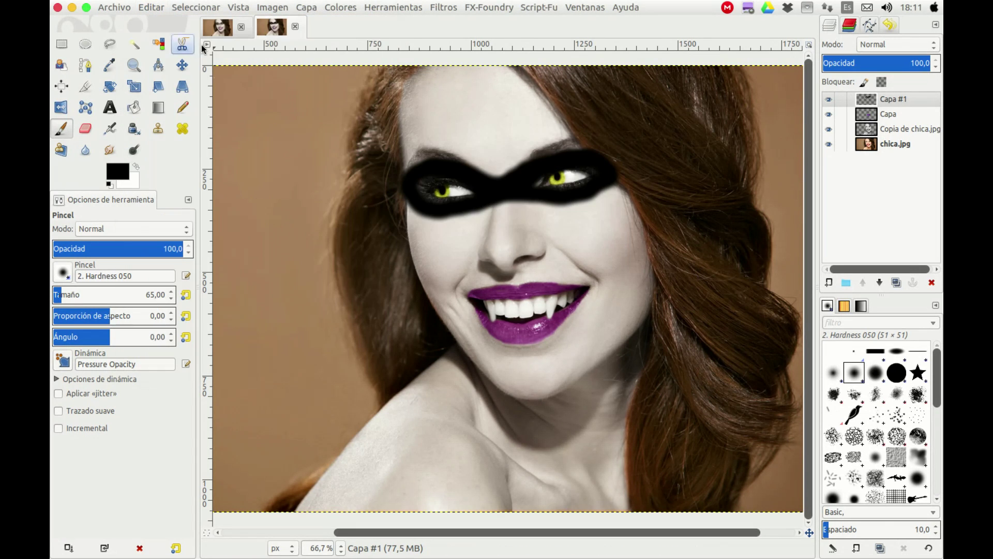
left_click(444, 7)
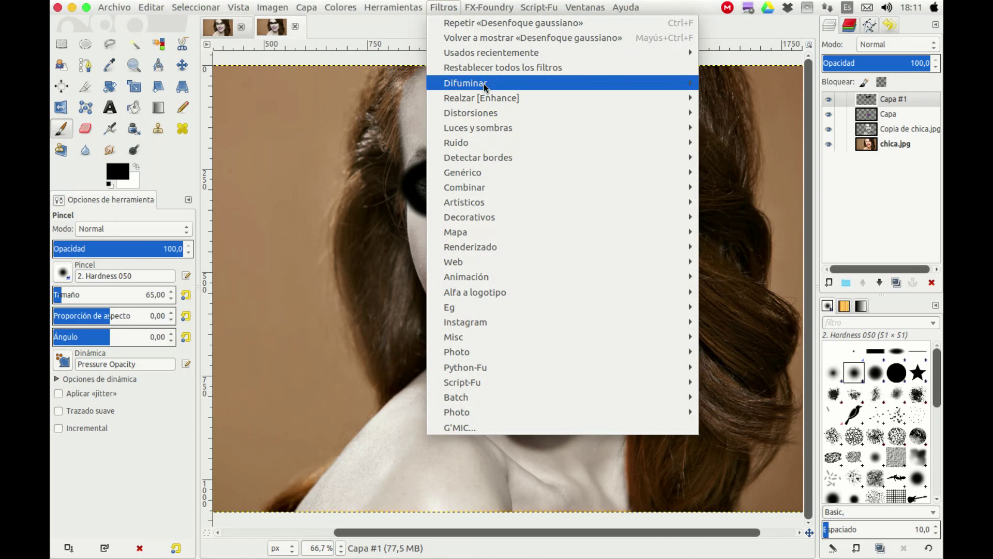
mouse_move(466, 82)
left_click(737, 129)
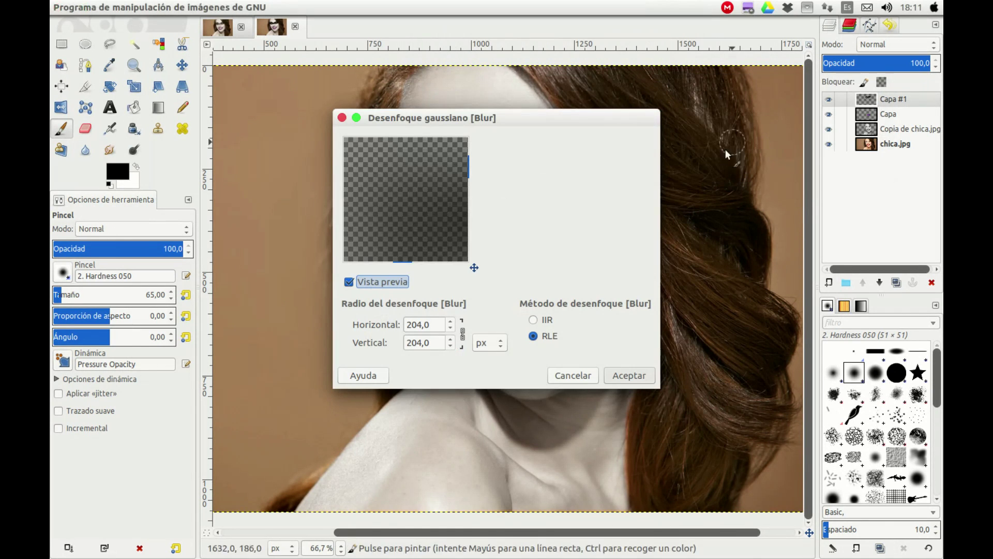
left_click(451, 346)
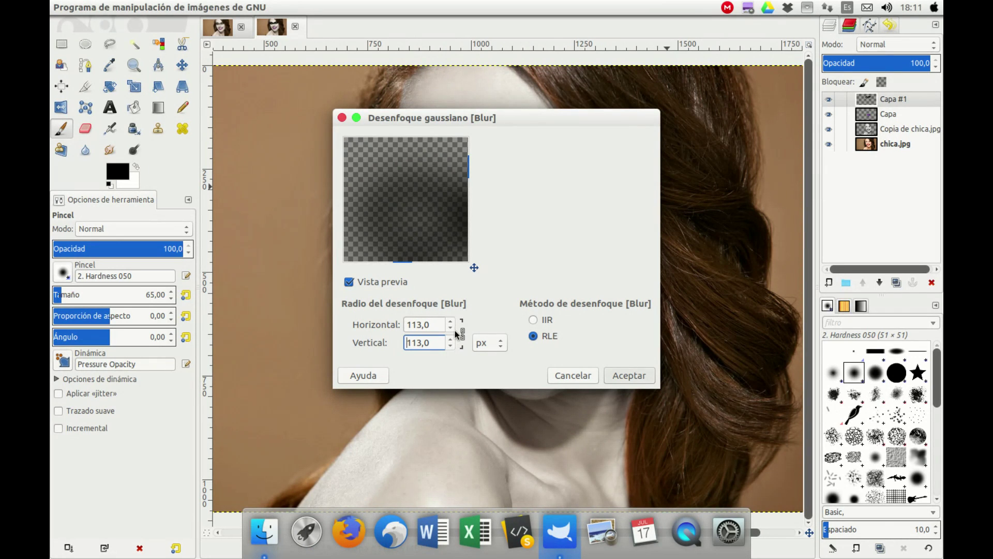
double_click(450, 323)
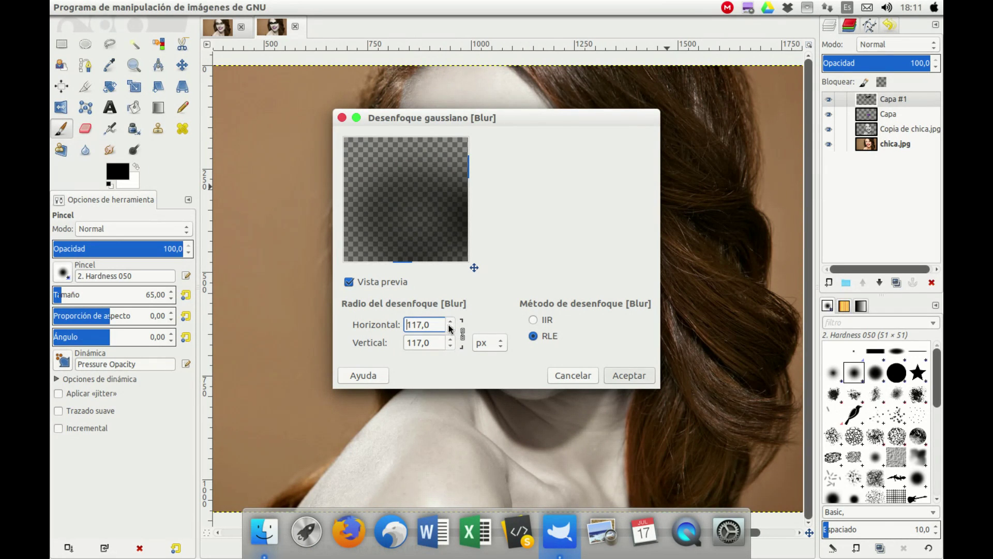
double_click(451, 347)
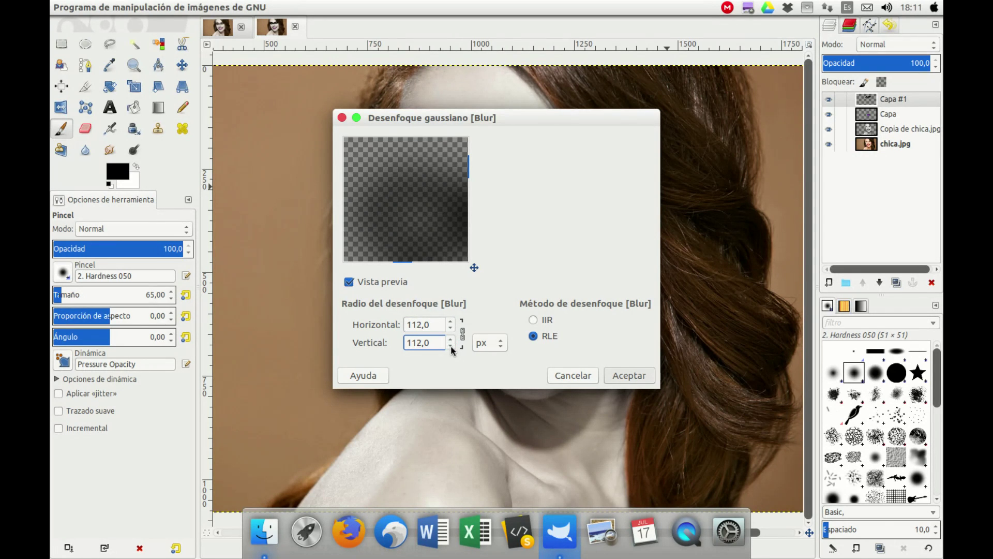
left_click(451, 346)
left_click(451, 321)
left_click(450, 321)
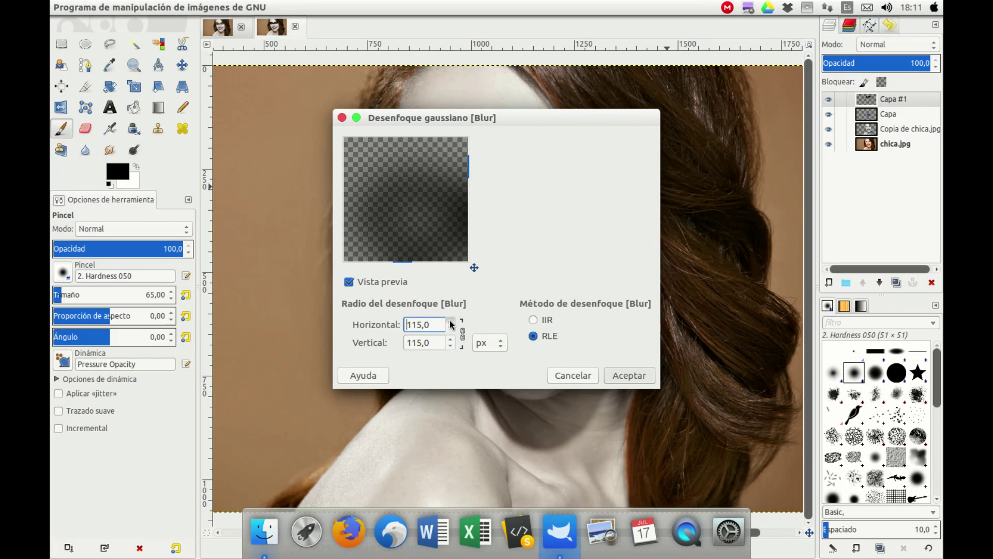
left_click(620, 375)
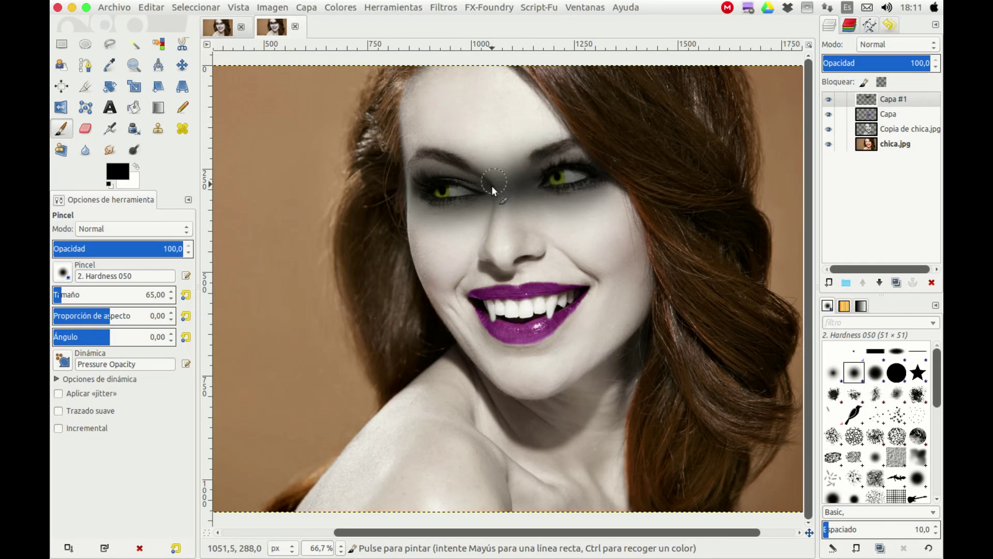
key("ctrl")
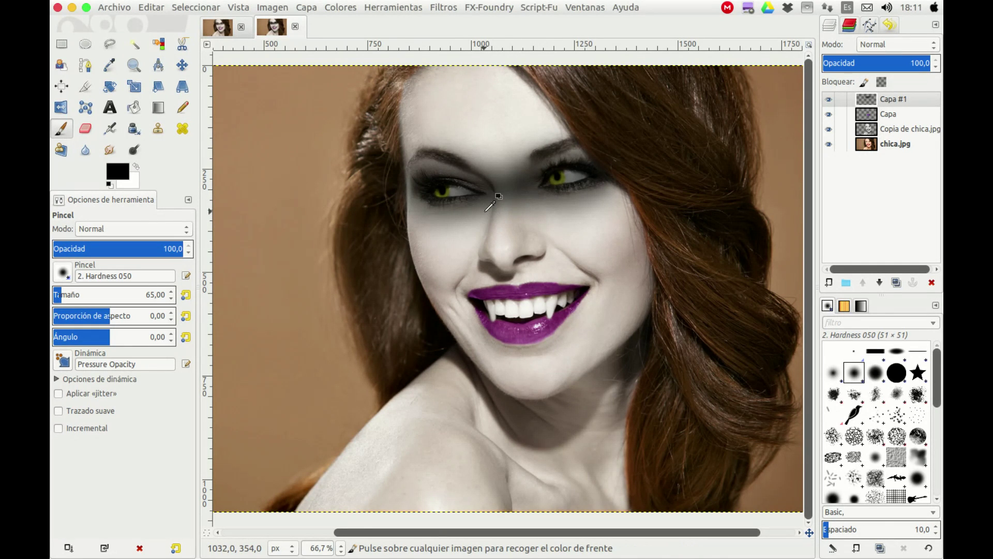
Apply a 130 px Gaussian blur to the eye mask, then toggle Capa #1 off and on to compare
left_click(443, 7)
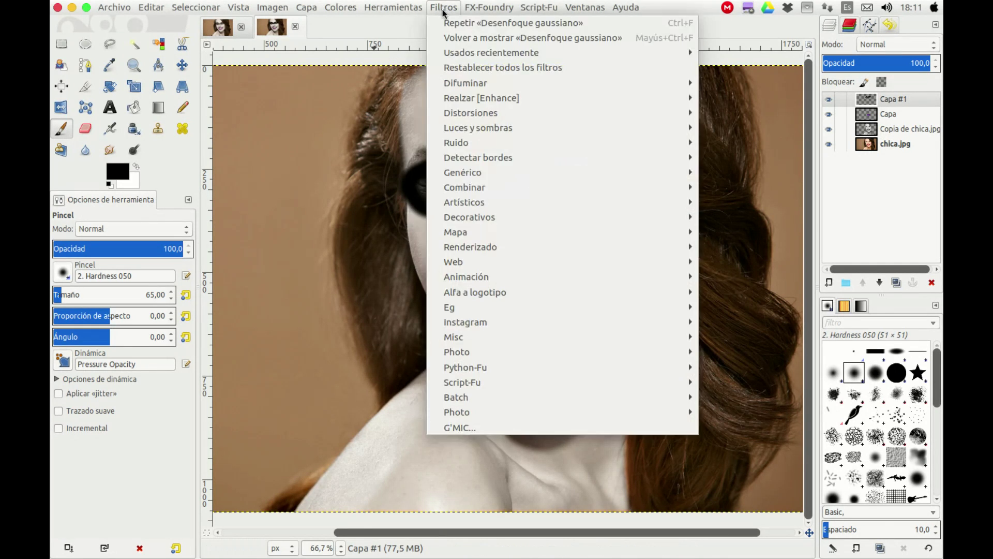
mouse_move(466, 83)
left_click(771, 128)
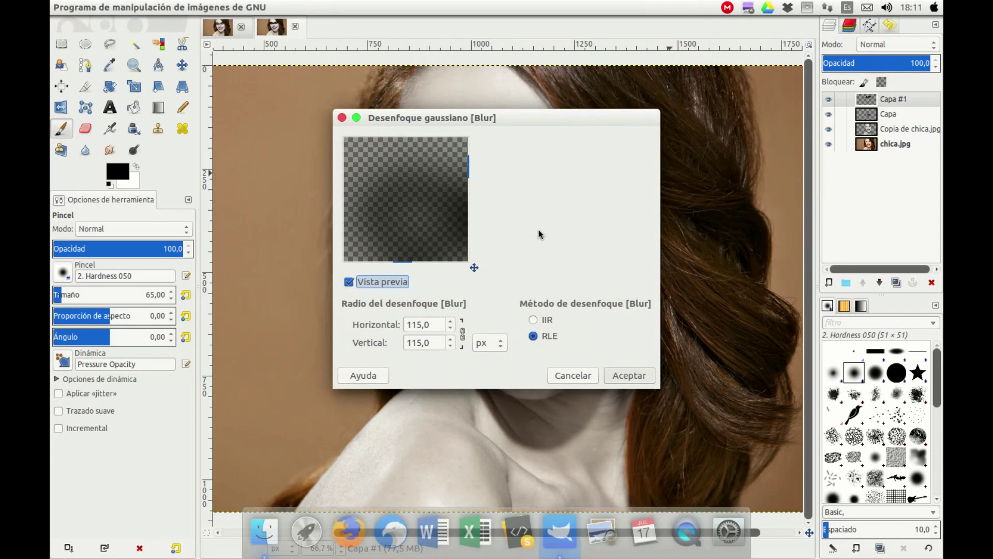
left_click(451, 322)
left_click(453, 321)
left_click(453, 321)
left_click(453, 321)
left_click(451, 321)
left_click(451, 321)
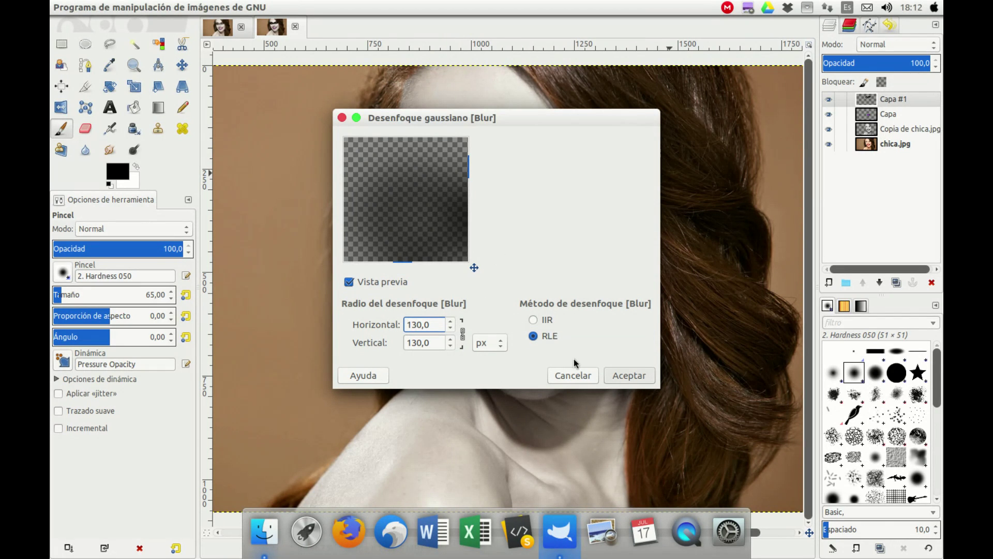
left_click(629, 375)
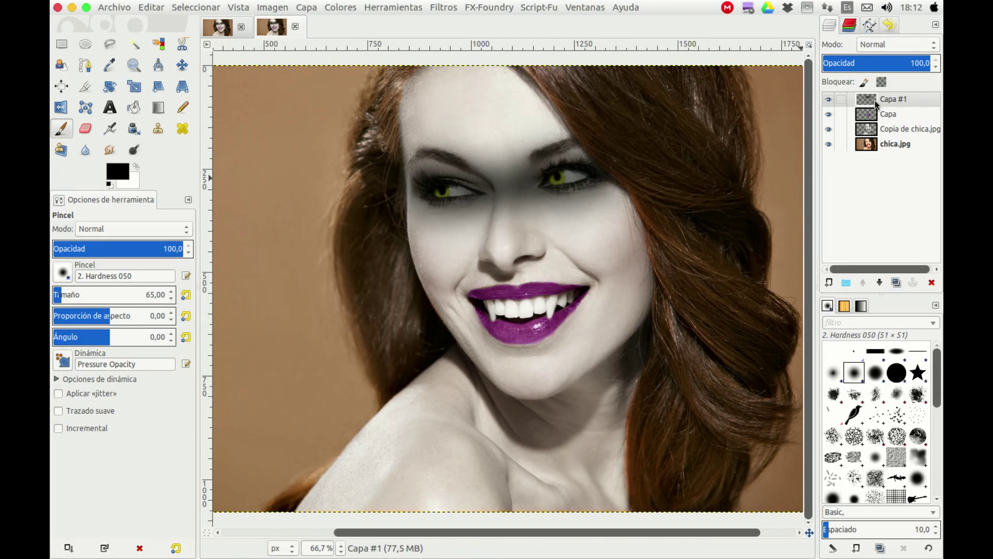
left_click(828, 99)
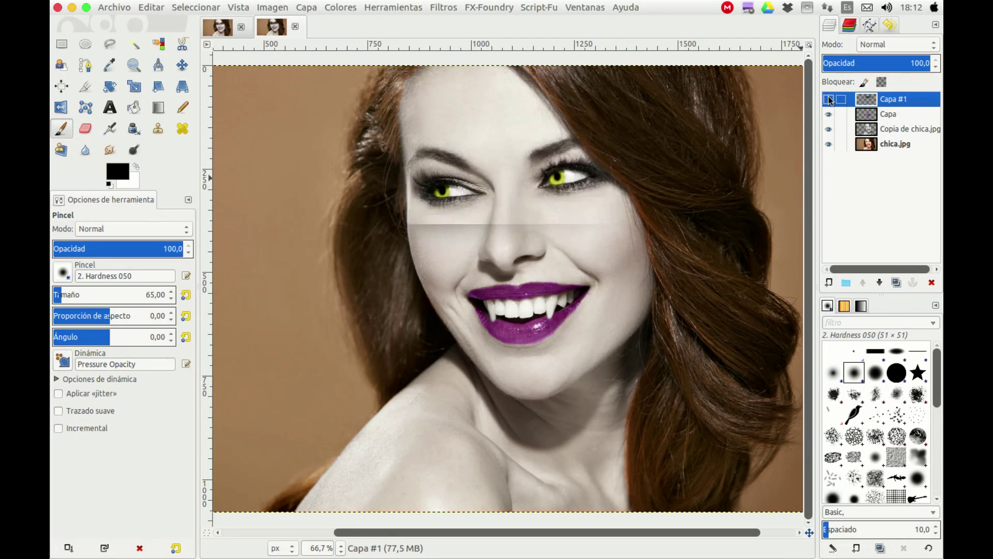
left_click(829, 100)
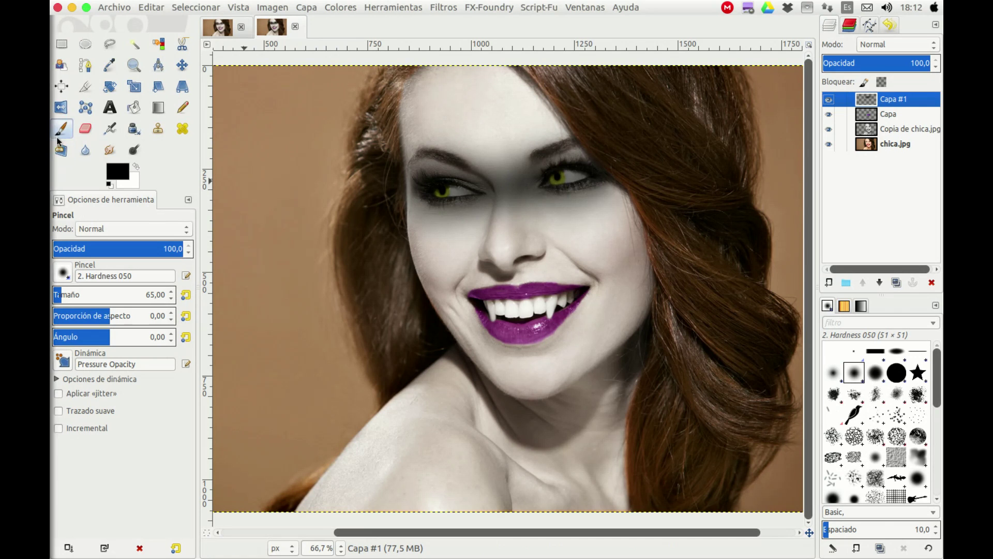
Zoom in on the eyes using the Zoom tool in Ampliar mode
left_click(134, 66)
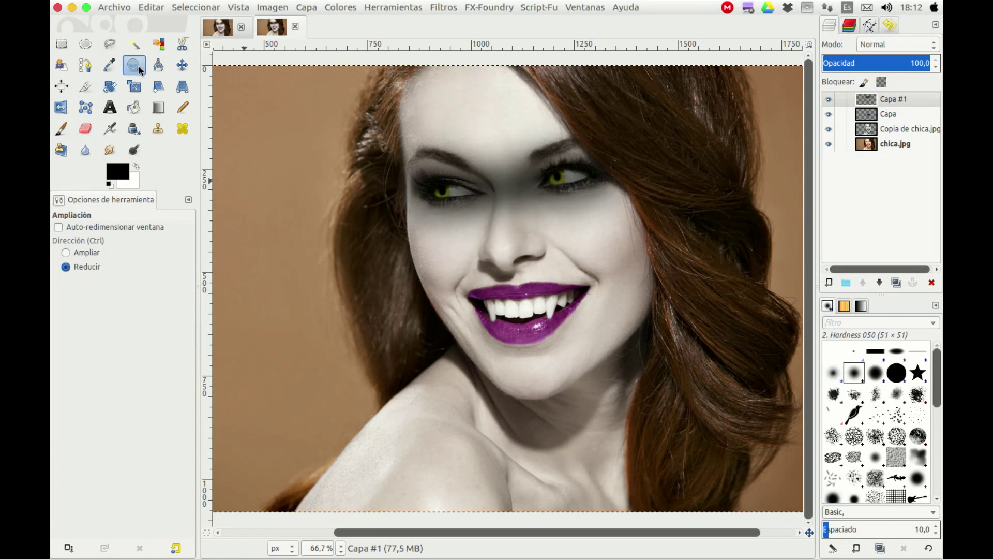
left_click(88, 252)
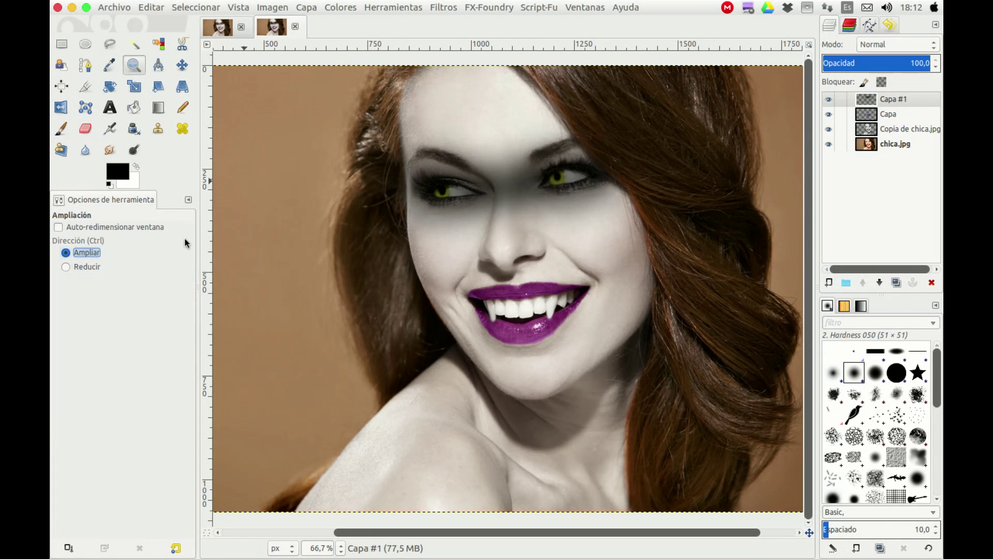
left_click_drag(389, 147, 601, 220)
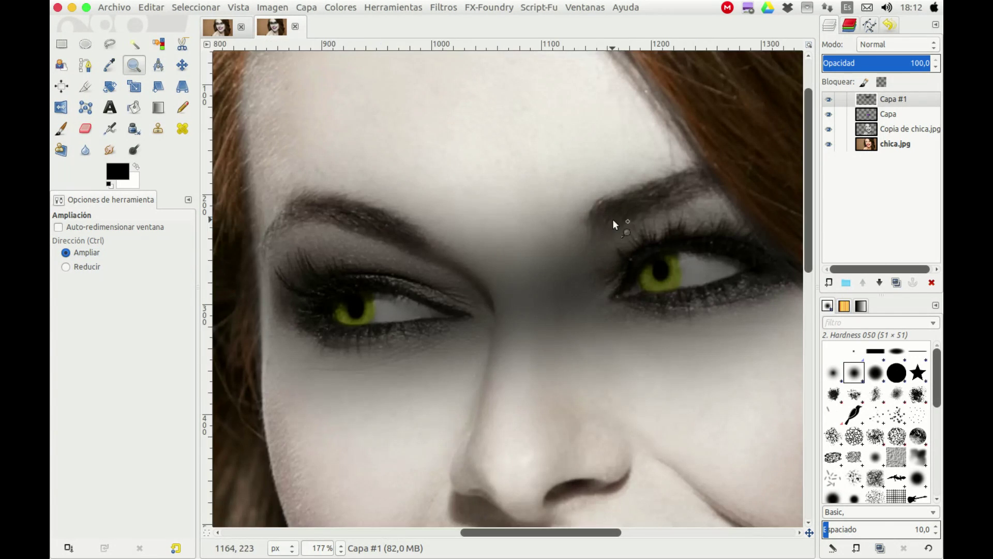
Erase stray yellow below the left eye and start adjusting the eraser size
left_click(86, 128)
mouse_move(359, 328)
left_mouse_down()
mouse_move(383, 317)
mouse_move(309, 303)
left_mouse_up()
double_click(148, 294)
With an eraser of about 40, wipe the yellow-grey overlay off both eye whites
type("47")
left_click_drag(131, 294, 115, 299)
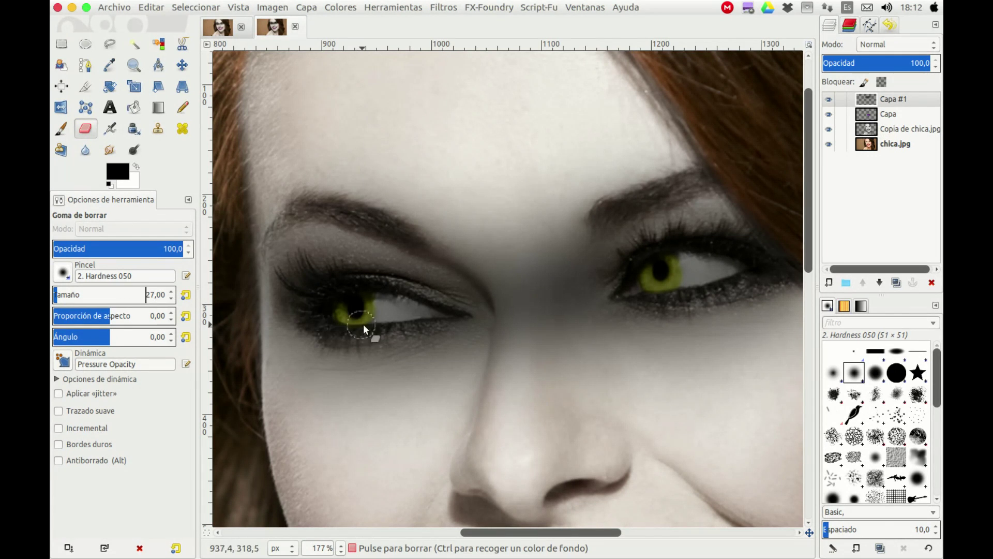
mouse_move(372, 311)
left_mouse_down()
mouse_move(393, 313)
mouse_move(354, 310)
left_mouse_up()
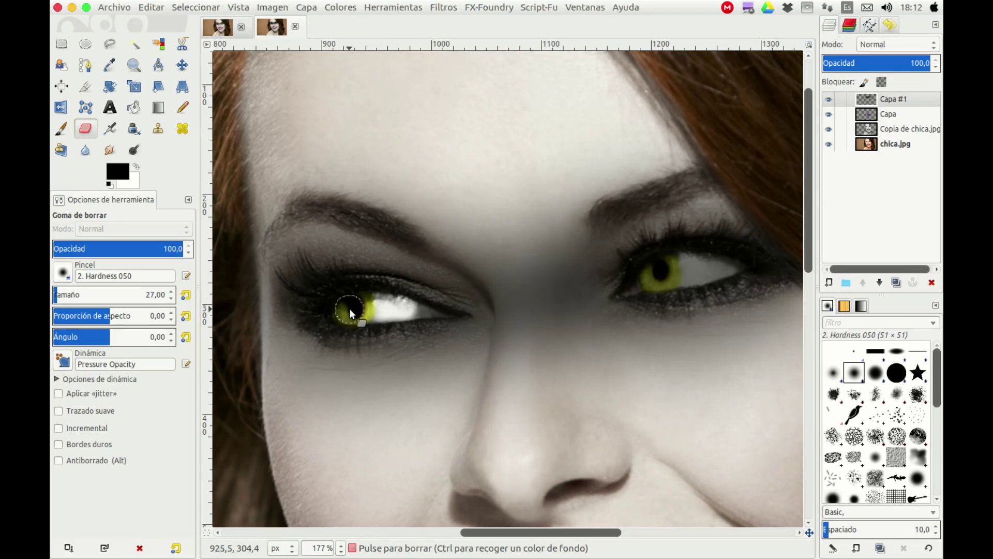
left_click_drag(346, 311, 404, 310)
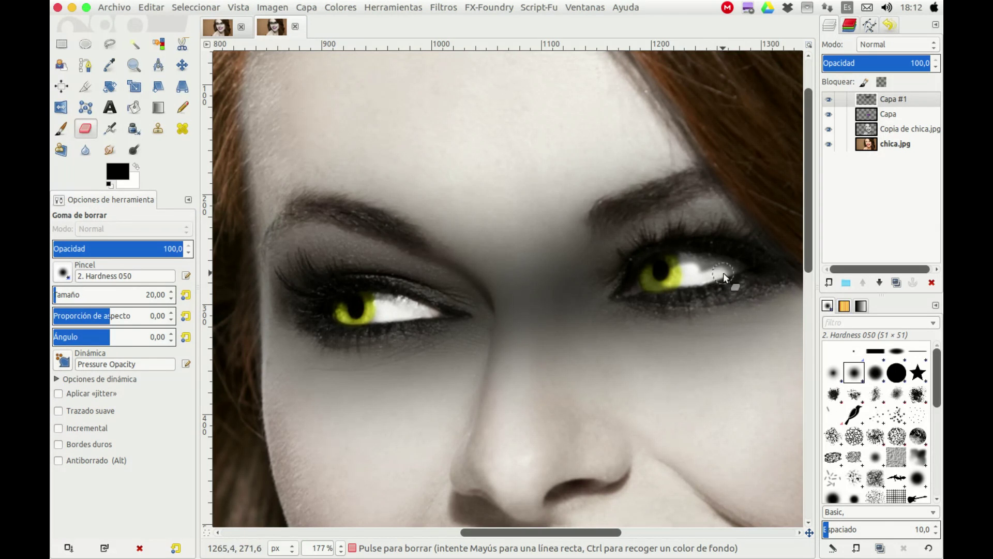
left_click_drag(725, 268, 668, 271)
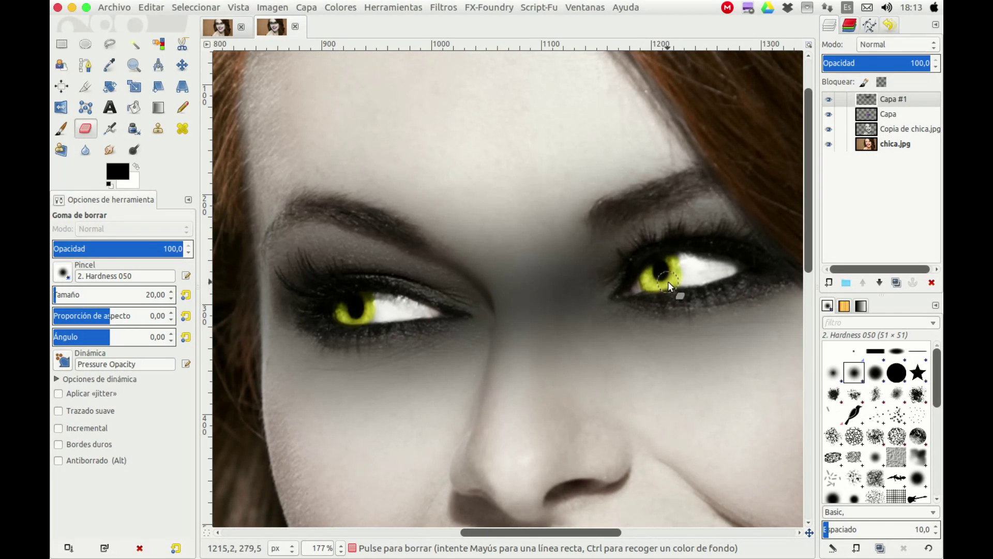
mouse_move(687, 282)
left_mouse_down()
mouse_move(728, 267)
mouse_move(667, 265)
mouse_move(730, 269)
mouse_move(647, 286)
left_mouse_up()
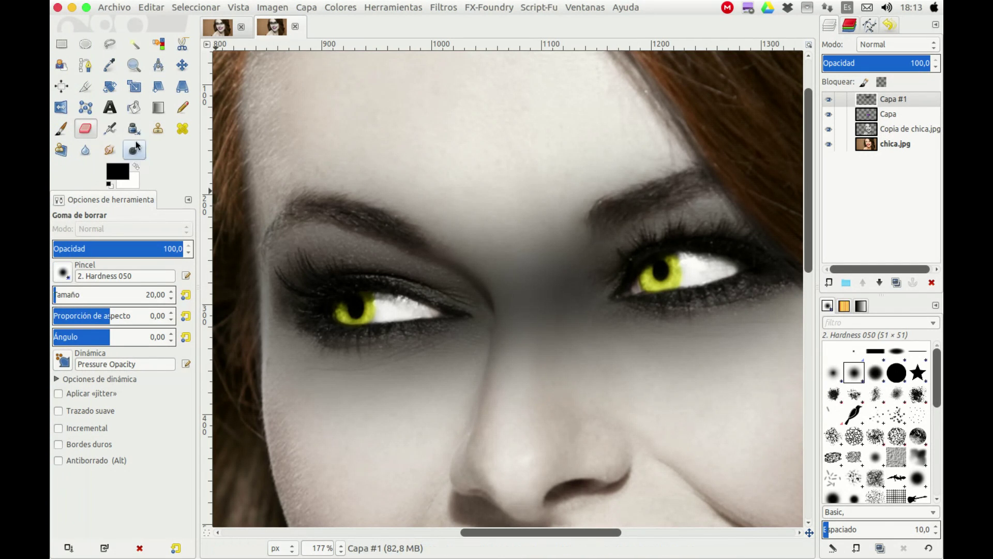
Zoom out in Reducir mode until the whole portrait shows at 66,7%
left_click(134, 65)
left_click(84, 268)
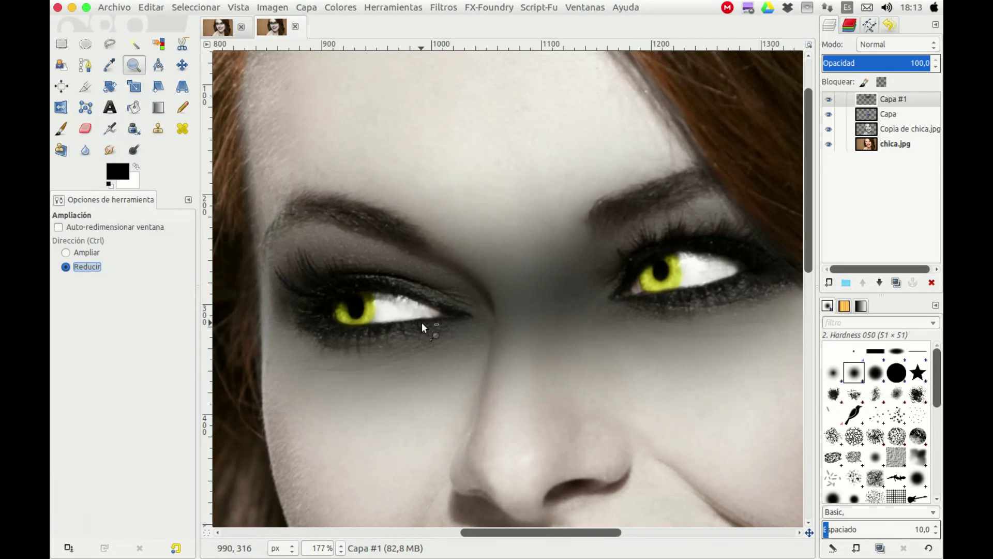
left_click(421, 323)
left_click(421, 323)
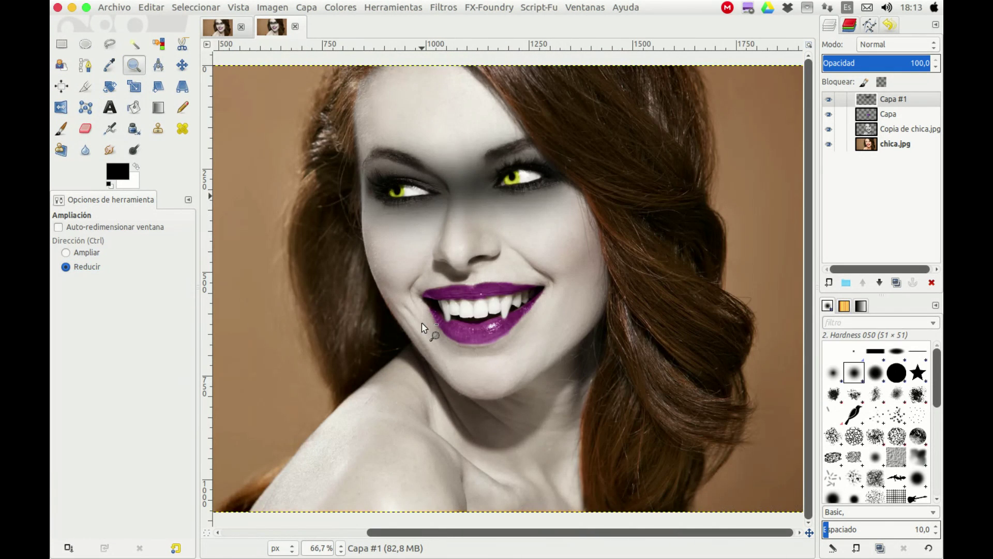